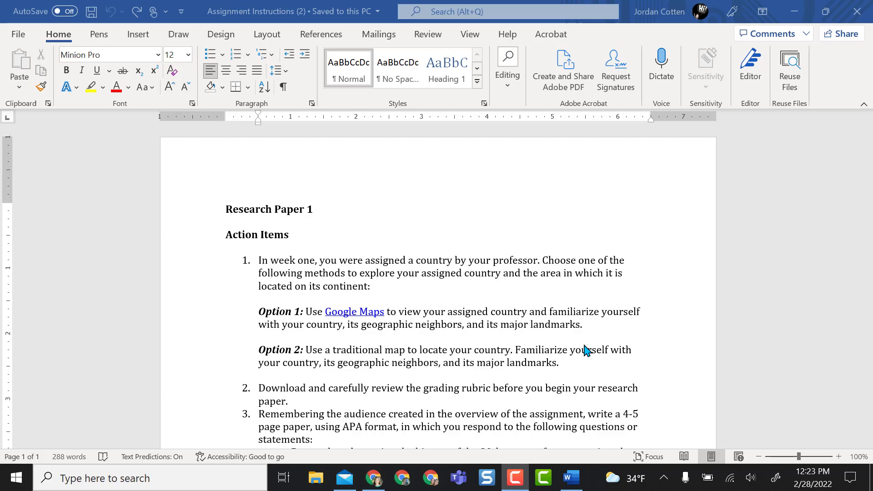
- Switch from the Word research paper to the Google Fonts catalogue in Chrome
{"action": "key", "text": "alt+Tab"}
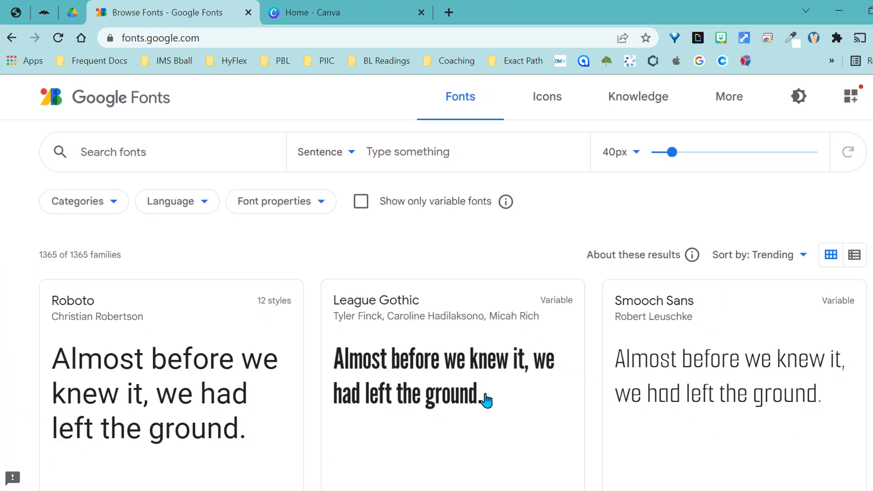
{"action": "scroll", "coordinate": [478, 389], "scroll_direction": "down", "scroll_amount": 5}
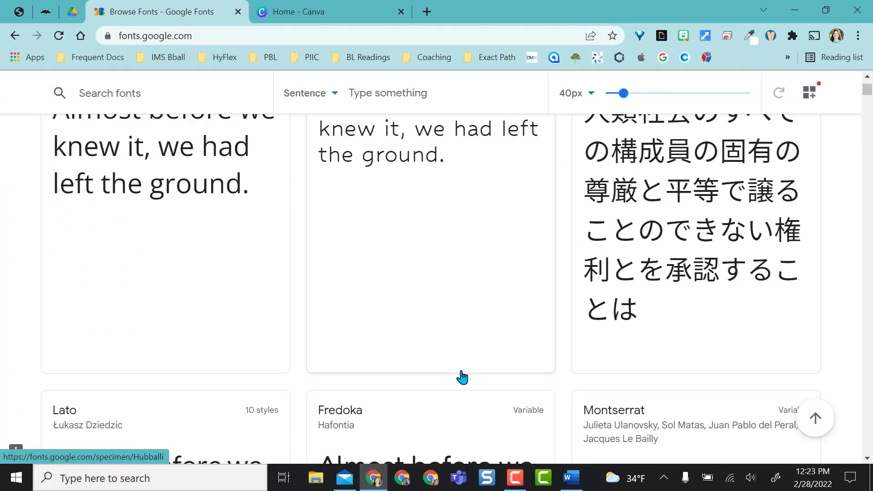
{"action": "scroll", "coordinate": [464, 376], "scroll_direction": "down", "scroll_amount": 5}
{"action": "scroll", "coordinate": [463, 378], "scroll_direction": "down", "scroll_amount": 5}
{"action": "scroll", "coordinate": [463, 378], "scroll_direction": "down", "scroll_amount": 5}
{"action": "scroll", "coordinate": [463, 377], "scroll_direction": "down", "scroll_amount": 5}
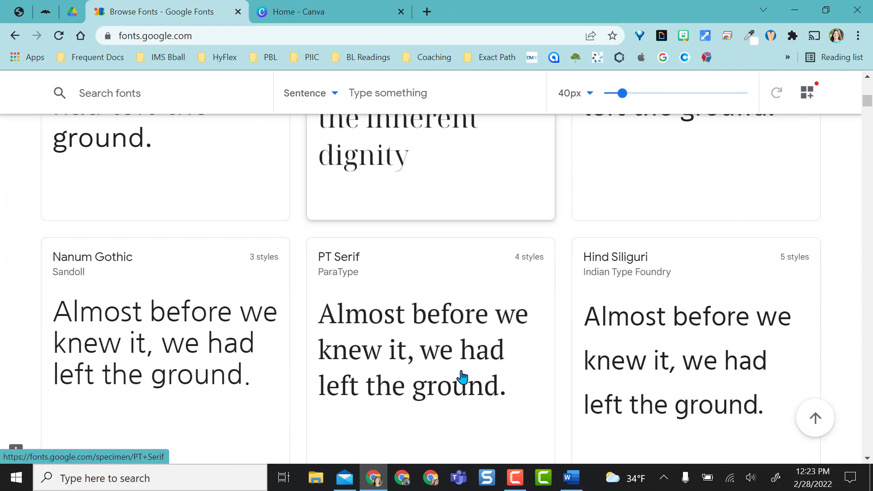
{"action": "scroll", "coordinate": [463, 377], "scroll_direction": "down", "scroll_amount": 5}
{"action": "scroll", "coordinate": [463, 377], "scroll_direction": "down", "scroll_amount": 5}
{"action": "scroll", "coordinate": [463, 378], "scroll_direction": "down", "scroll_amount": 5}
{"action": "scroll", "coordinate": [463, 377], "scroll_direction": "down", "scroll_amount": 3}
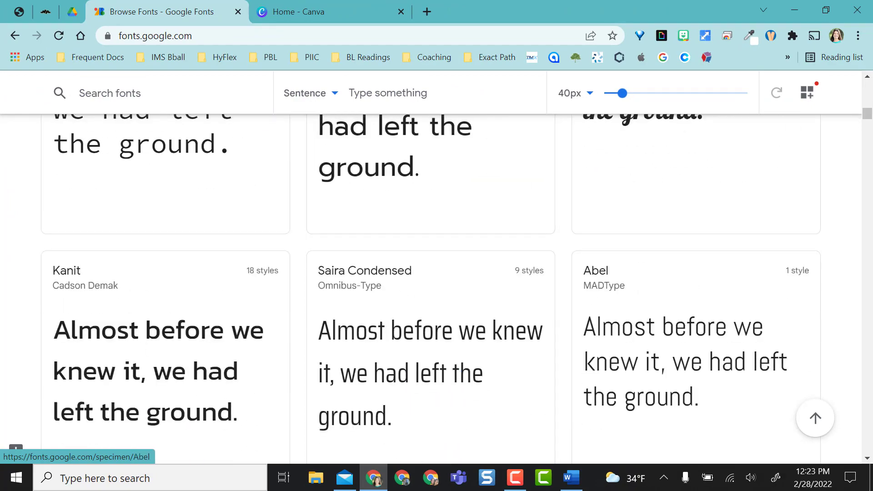
{"action": "left_click_drag", "start_coordinate": [868, 117], "coordinate": [868, 82]}
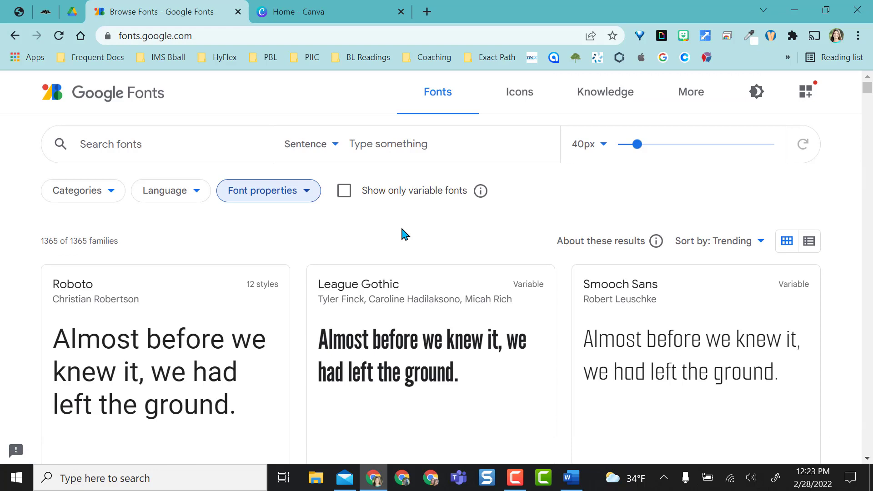
- Add Public Sans via More fonts and apply it to the assignment's opening sentences
{"action": "left_click", "coordinate": [73, 12]}
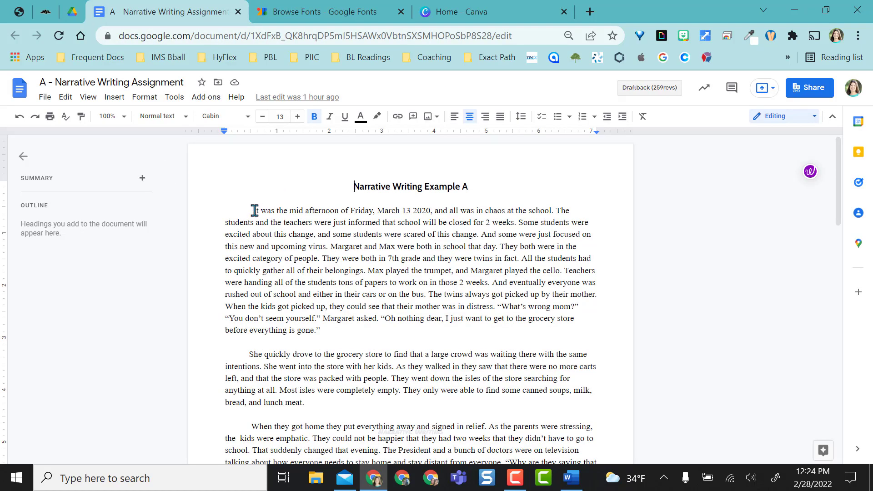
{"action": "left_click_drag", "start_coordinate": [254, 210], "coordinate": [420, 263]}
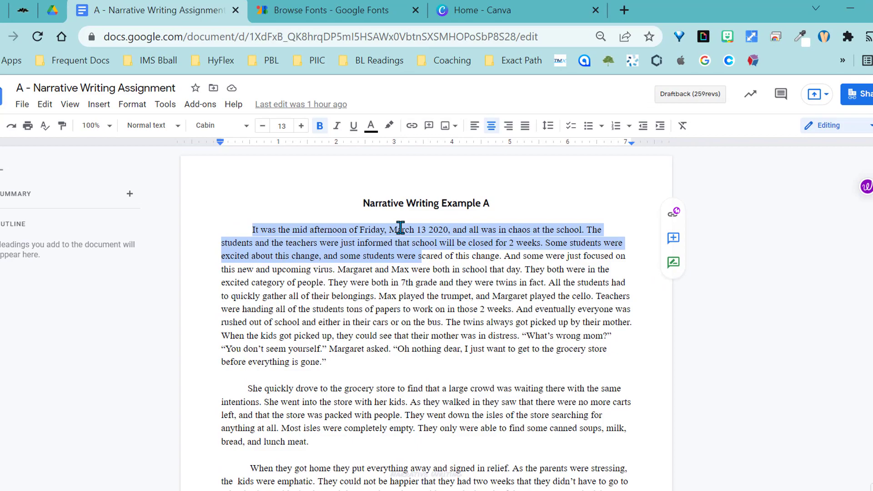
{"action": "left_click", "coordinate": [218, 125]}
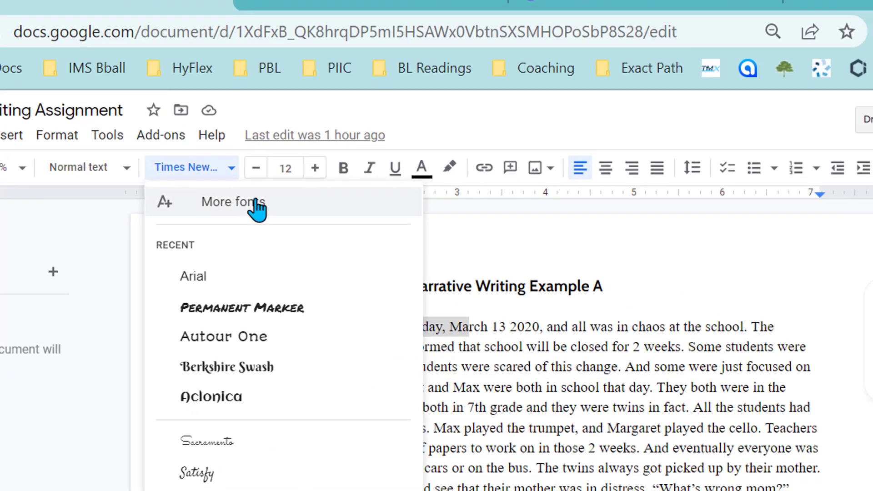
{"action": "left_click", "coordinate": [257, 209]}
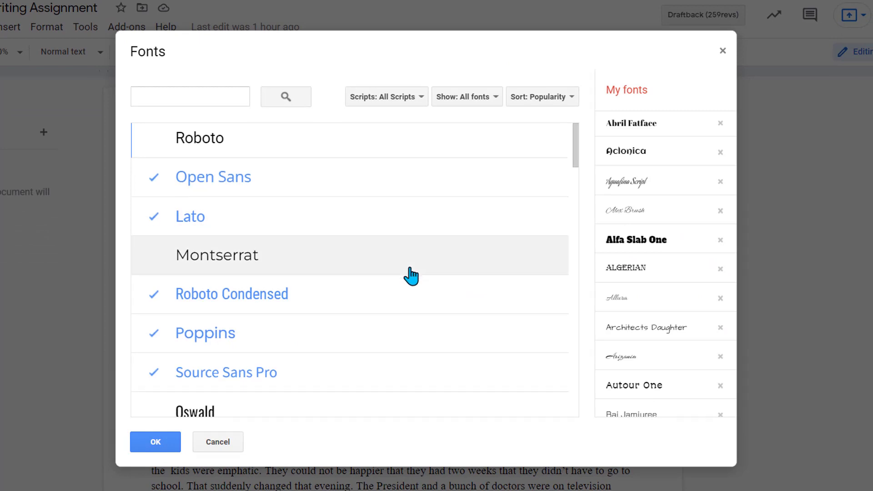
{"action": "scroll", "coordinate": [411, 275], "scroll_direction": "down", "scroll_amount": 5}
{"action": "scroll", "coordinate": [411, 277], "scroll_direction": "down", "scroll_amount": 5}
{"action": "scroll", "coordinate": [411, 276], "scroll_direction": "down", "scroll_amount": 5}
{"action": "scroll", "coordinate": [411, 275], "scroll_direction": "down", "scroll_amount": 2}
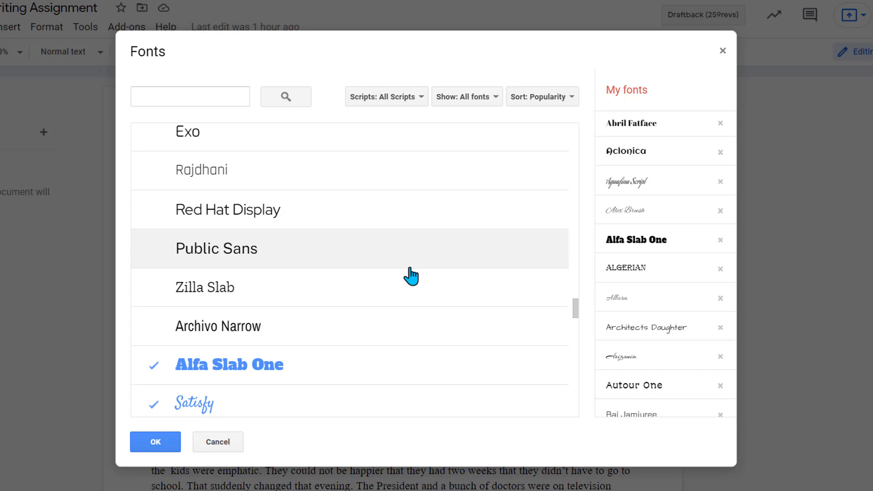
{"action": "left_click", "coordinate": [167, 264]}
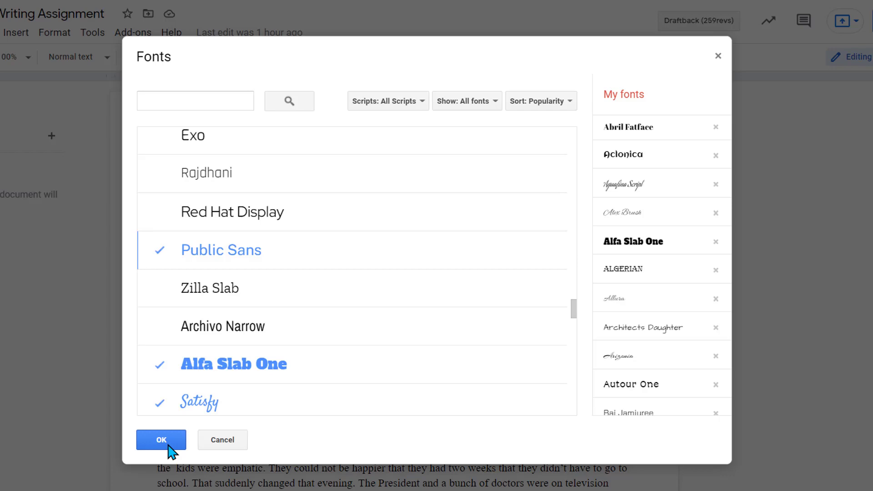
{"action": "left_click", "coordinate": [162, 440]}
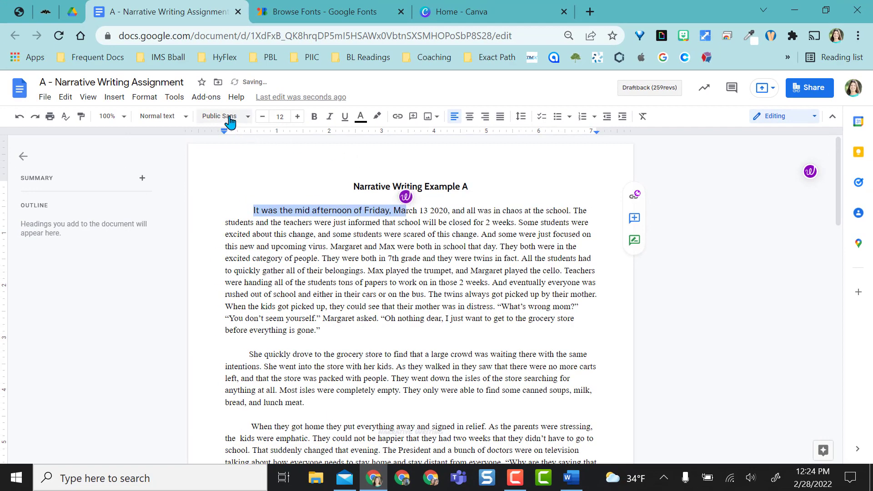
- Recheck the assignment's font list, leave it unchanged, and return to Google Fonts
{"action": "left_click", "coordinate": [225, 116]}
{"action": "mouse_move", "coordinate": [239, 179]}
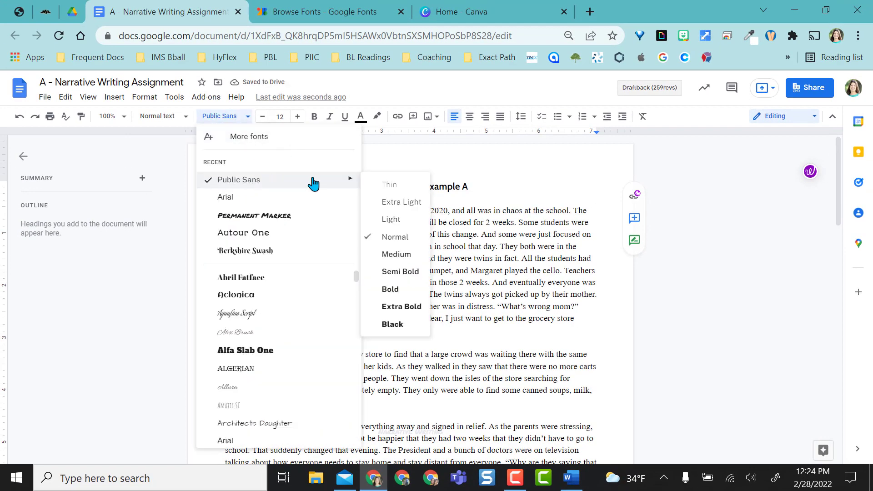
{"action": "left_click", "coordinate": [325, 12]}
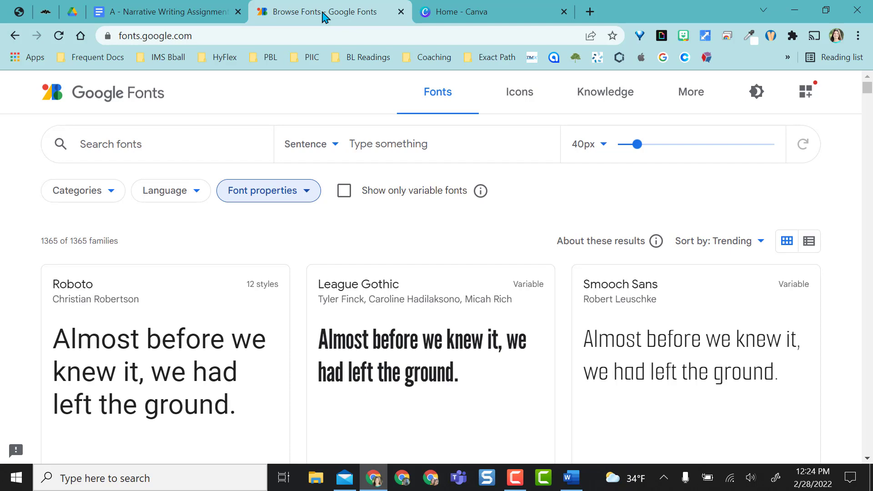
{"action": "left_click", "coordinate": [167, 12]}
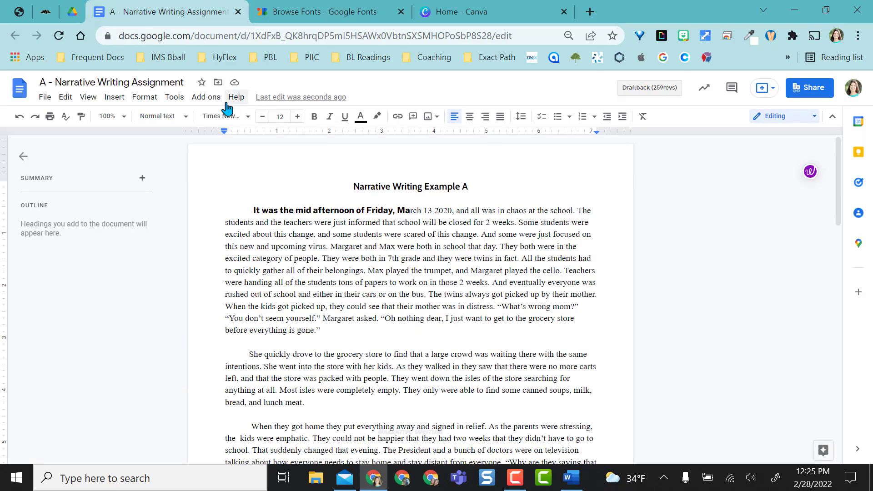
{"action": "left_click", "coordinate": [226, 117]}
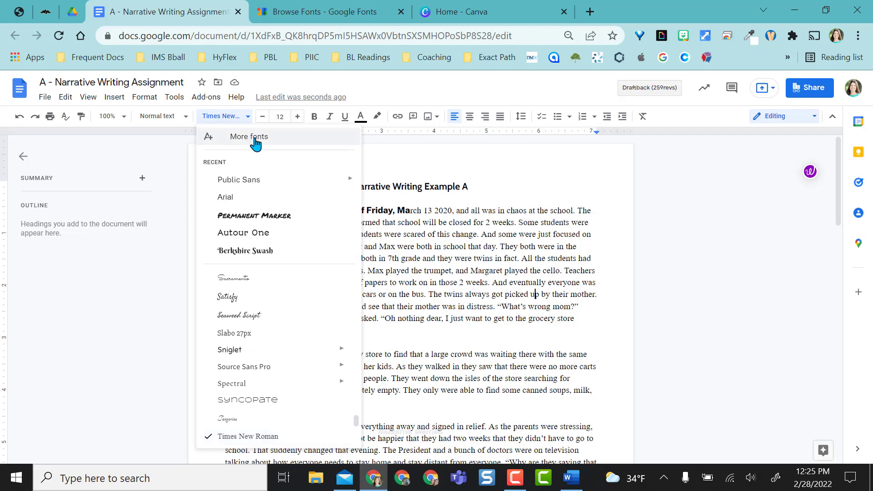
{"action": "left_click", "coordinate": [429, 153]}
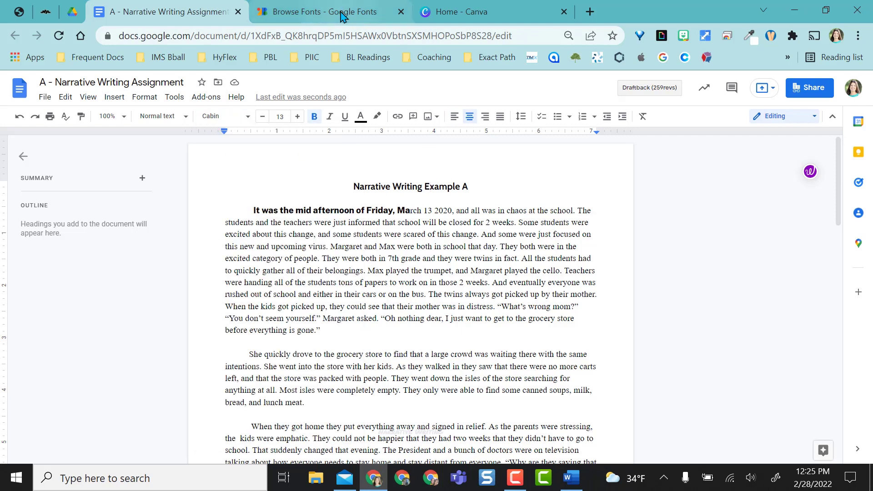
{"action": "left_click", "coordinate": [343, 15]}
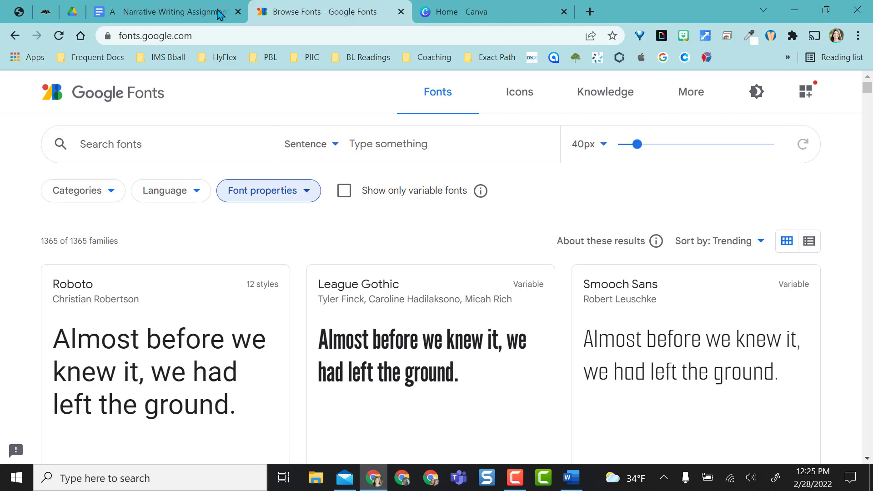
- Preview 'I love fonts, do you?' and filter the catalogue to Handwriting fonts only
{"action": "left_click", "coordinate": [416, 144]}
{"action": "type", "text": "I"}
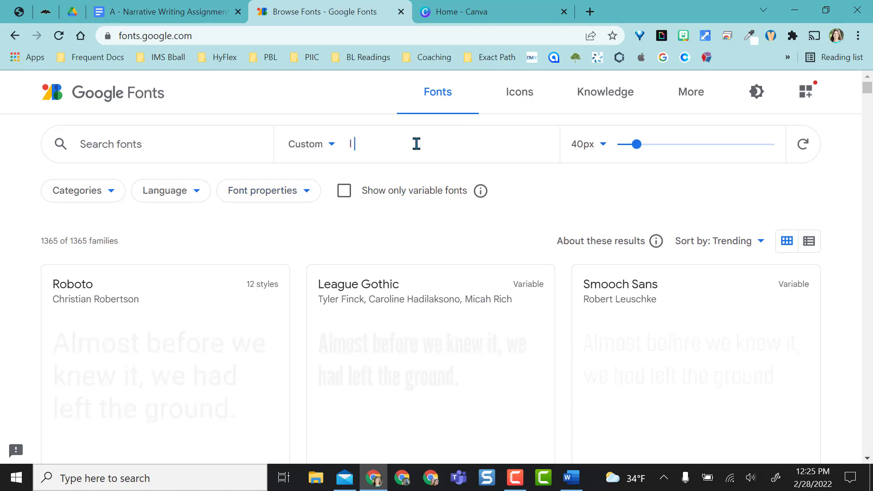
{"action": "type", "text": "love fonts, do you?"}
{"action": "scroll", "coordinate": [387, 390], "scroll_direction": "down", "scroll_amount": 3}
{"action": "scroll", "coordinate": [386, 390], "scroll_direction": "down", "scroll_amount": 4}
{"action": "scroll", "coordinate": [386, 391], "scroll_direction": "down", "scroll_amount": 3}
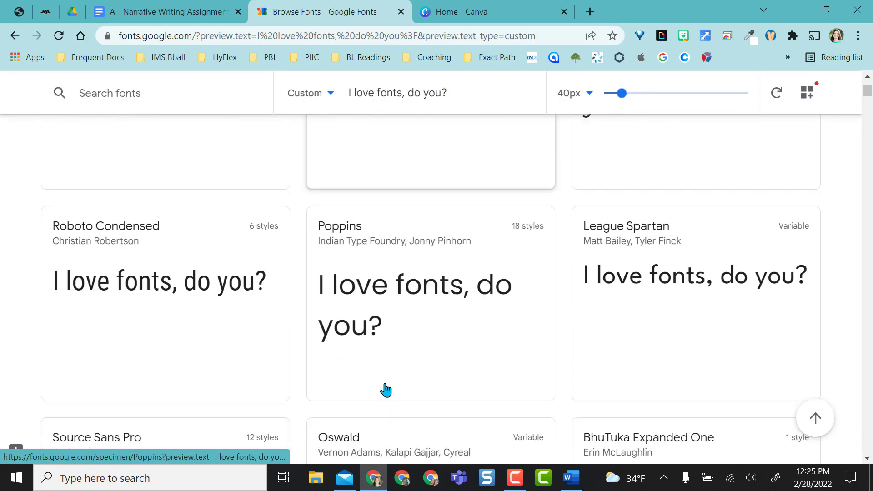
{"action": "scroll", "coordinate": [387, 390], "scroll_direction": "up", "scroll_amount": 3}
{"action": "scroll", "coordinate": [386, 382], "scroll_direction": "up", "scroll_amount": 5}
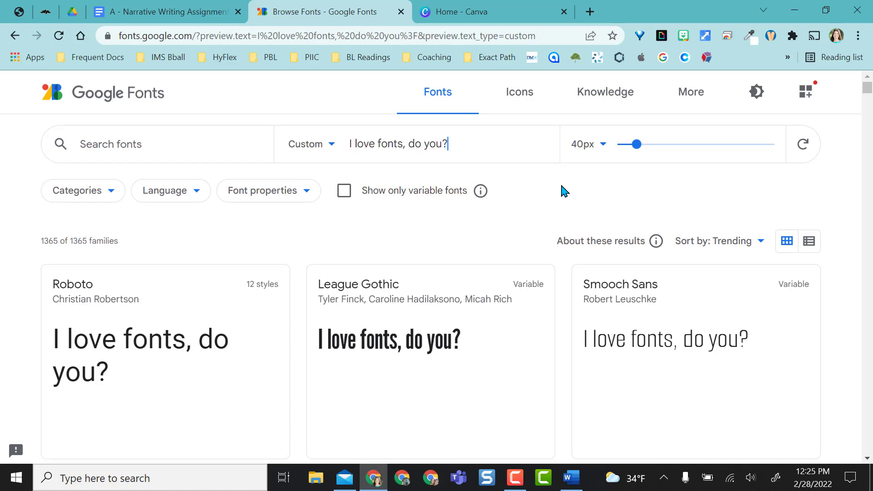
{"action": "left_click", "coordinate": [103, 198]}
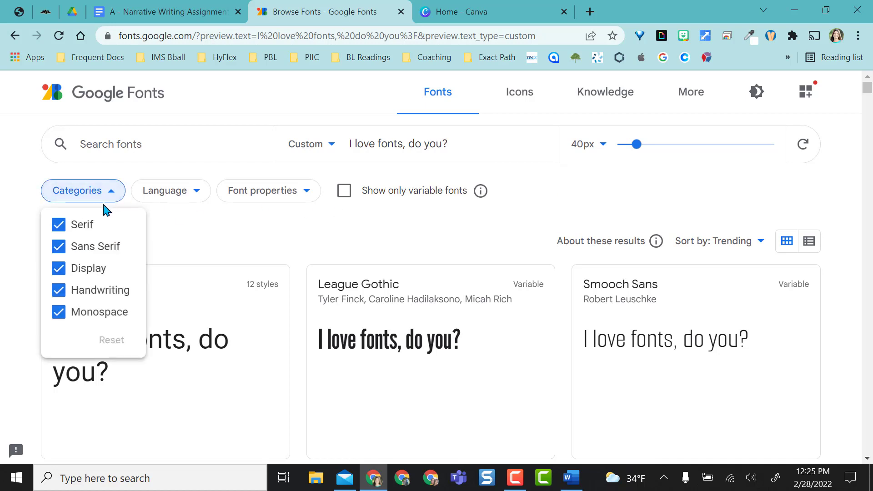
{"action": "left_click", "coordinate": [59, 224]}
{"action": "left_click", "coordinate": [59, 246]}
{"action": "left_click", "coordinate": [59, 267]}
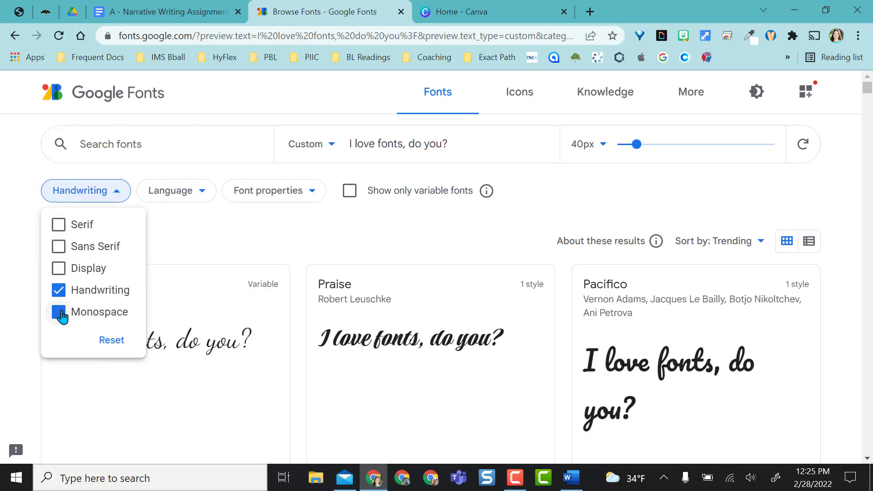
{"action": "left_click", "coordinate": [59, 312]}
- Download the Praise font family as a zip
{"action": "left_click", "coordinate": [227, 245]}
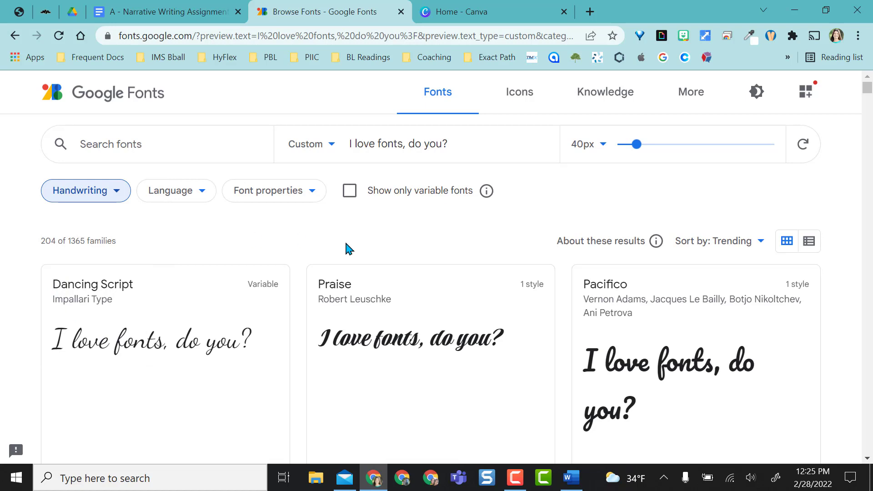
{"action": "left_click", "coordinate": [368, 315]}
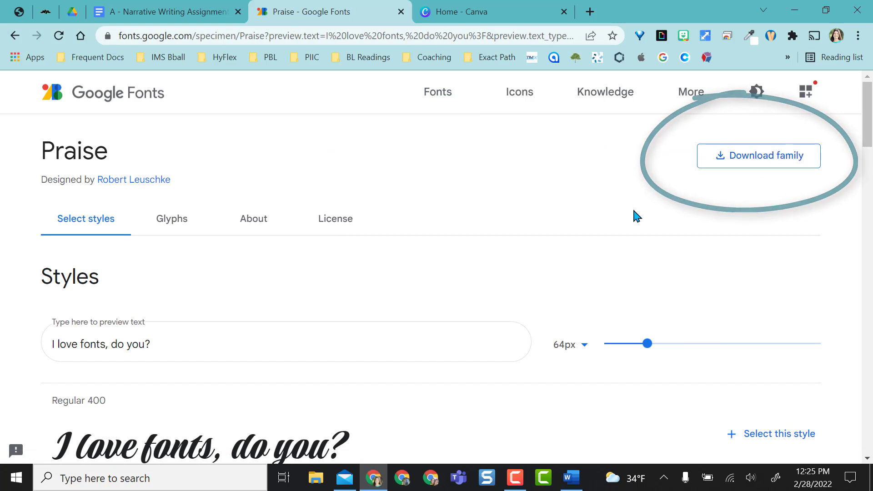
{"action": "scroll", "coordinate": [633, 211], "scroll_direction": "down", "scroll_amount": 2}
{"action": "scroll", "coordinate": [632, 215], "scroll_direction": "down", "scroll_amount": 1}
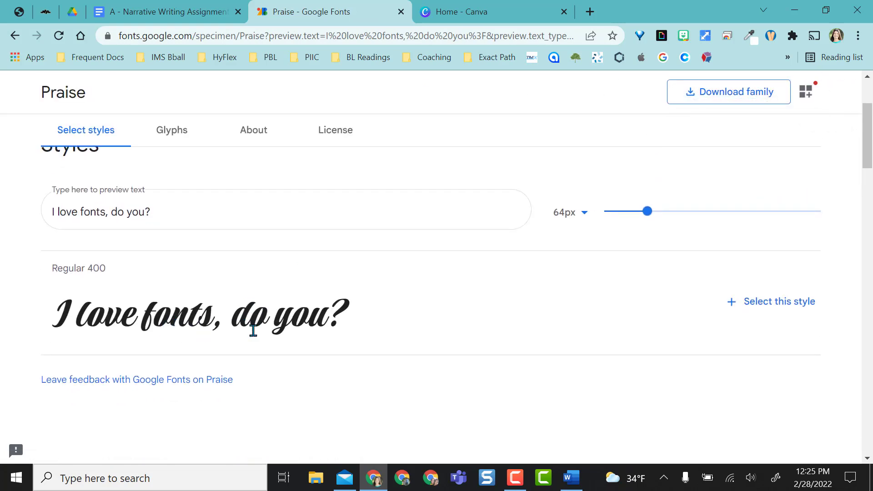
{"action": "scroll", "coordinate": [410, 328], "scroll_direction": "up", "scroll_amount": 1}
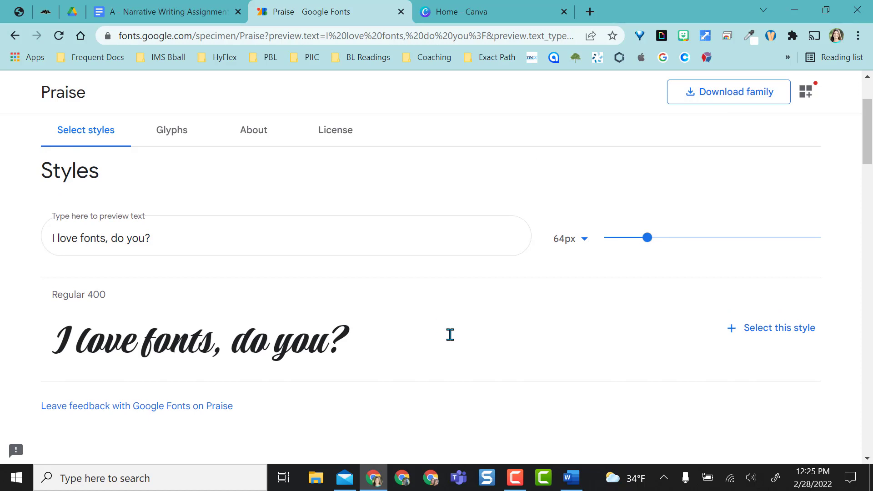
{"action": "left_click", "coordinate": [742, 92]}
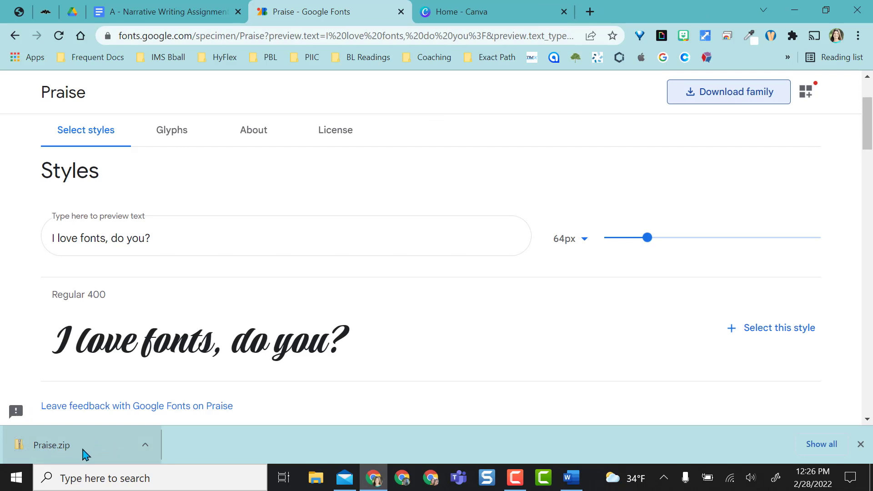
- Open Dancing Script from the handwriting results and download its full family zip
{"action": "left_click", "coordinate": [15, 35]}
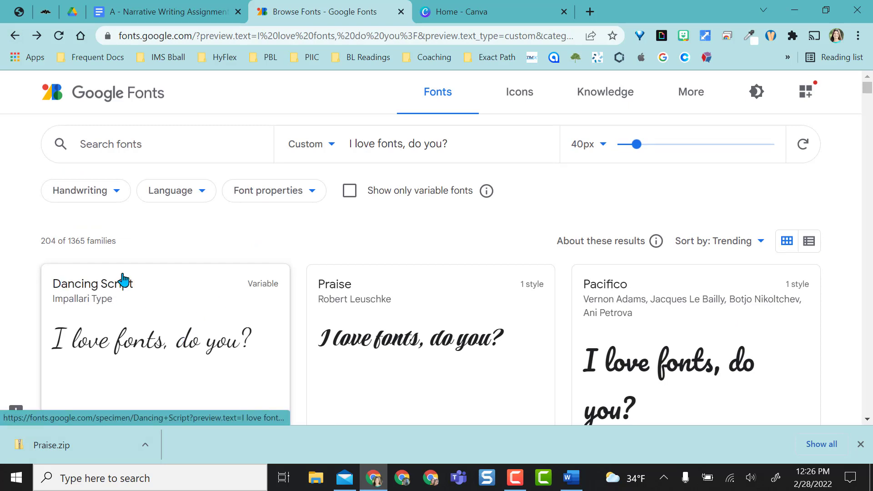
{"action": "left_click", "coordinate": [143, 361]}
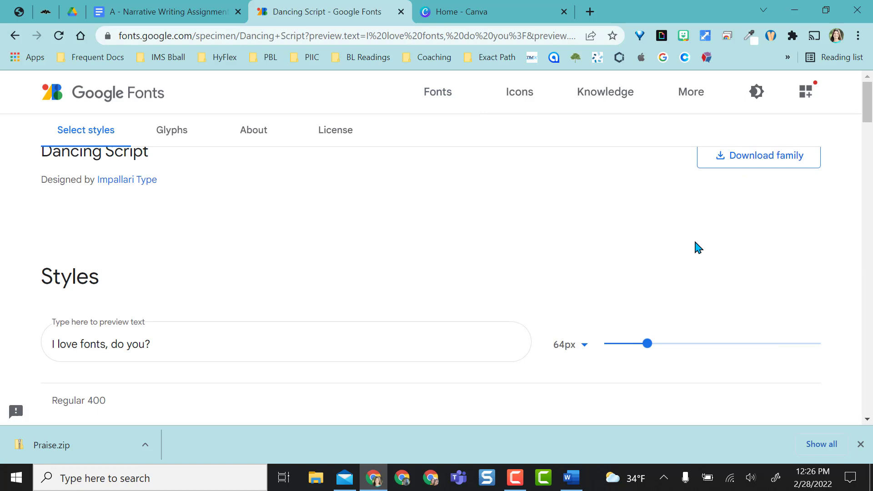
{"action": "scroll", "coordinate": [694, 238], "scroll_direction": "down", "scroll_amount": 3}
{"action": "scroll", "coordinate": [694, 238], "scroll_direction": "down", "scroll_amount": 2}
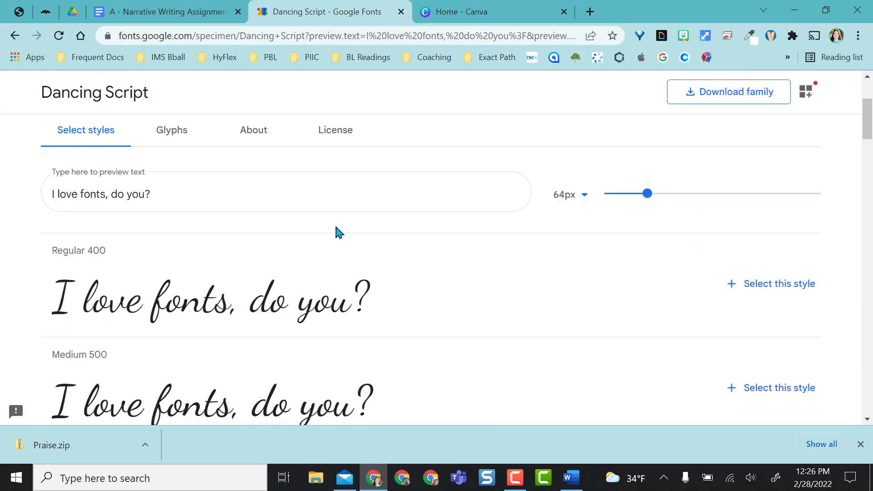
{"action": "scroll", "coordinate": [560, 360], "scroll_direction": "down", "scroll_amount": 1}
{"action": "scroll", "coordinate": [560, 360], "scroll_direction": "down", "scroll_amount": 1}
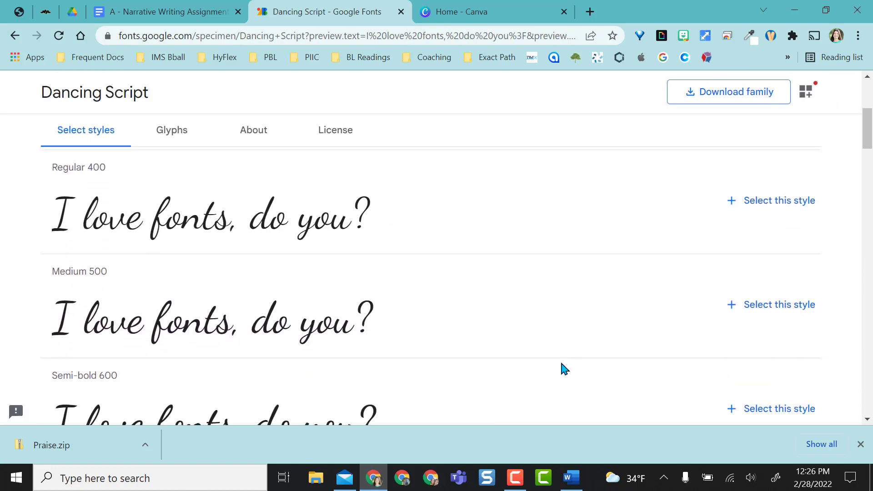
{"action": "scroll", "coordinate": [560, 360], "scroll_direction": "down", "scroll_amount": 1}
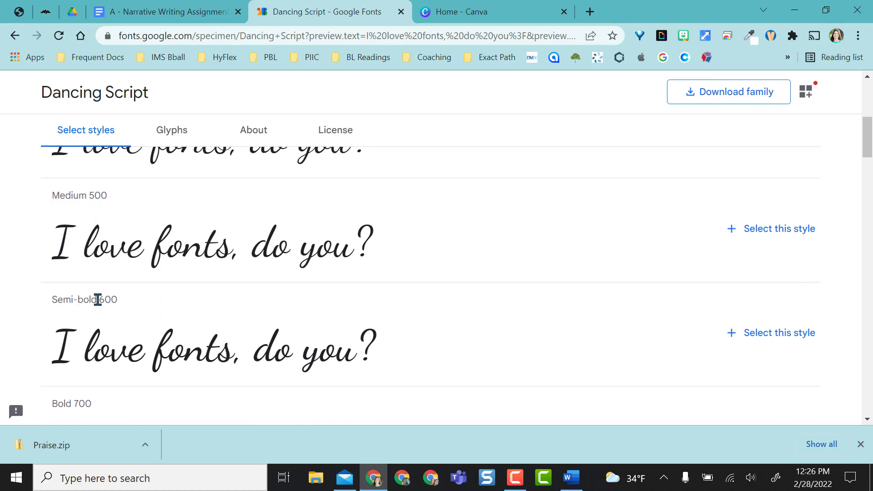
{"action": "scroll", "coordinate": [151, 308], "scroll_direction": "down", "scroll_amount": 2}
{"action": "scroll", "coordinate": [158, 308], "scroll_direction": "down", "scroll_amount": 3}
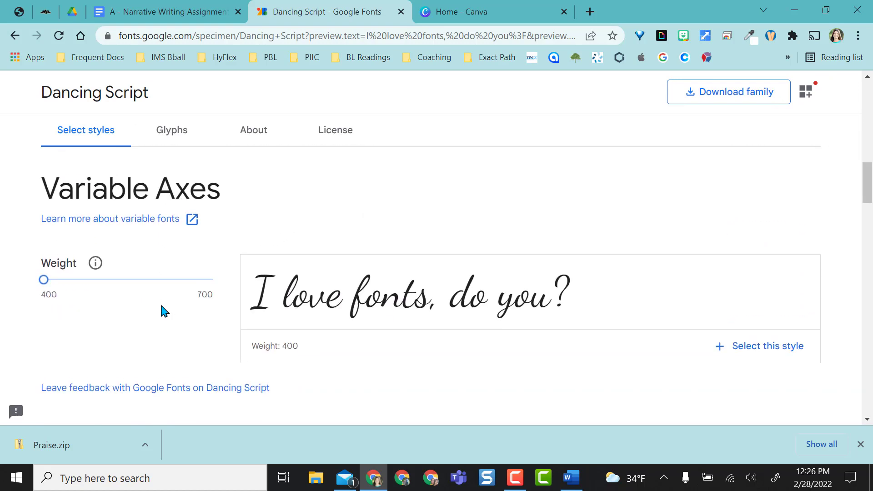
{"action": "scroll", "coordinate": [160, 302], "scroll_direction": "up", "scroll_amount": 3}
{"action": "scroll", "coordinate": [160, 301], "scroll_direction": "up", "scroll_amount": 2}
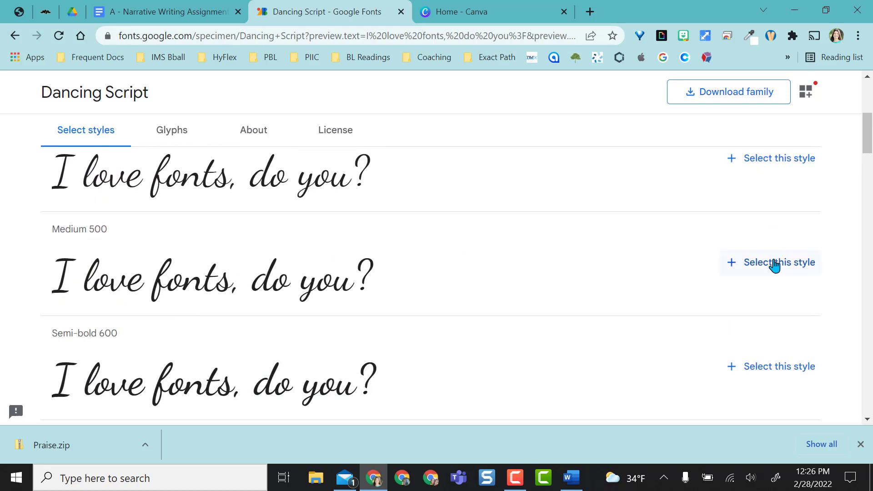
{"action": "left_click", "coordinate": [724, 102]}
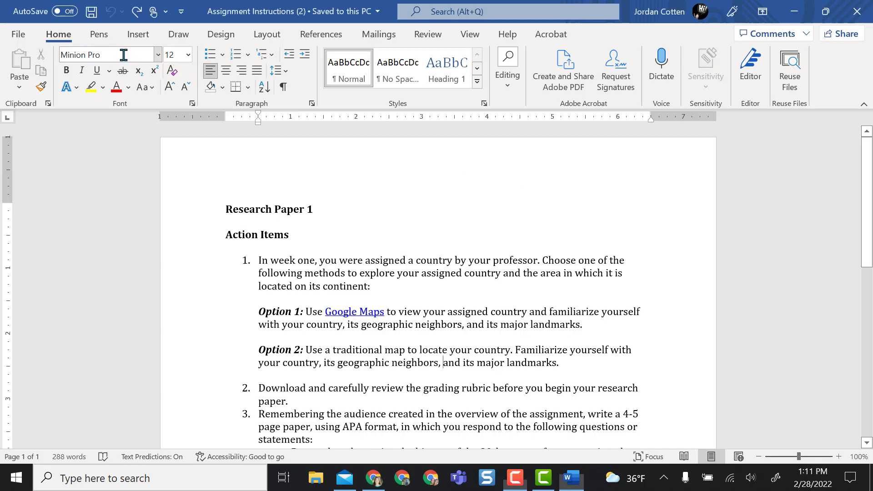
{"action": "left_click", "coordinate": [158, 55]}
{"action": "scroll", "coordinate": [147, 264], "scroll_direction": "down", "scroll_amount": 2}
{"action": "scroll", "coordinate": [147, 263], "scroll_direction": "down", "scroll_amount": 5}
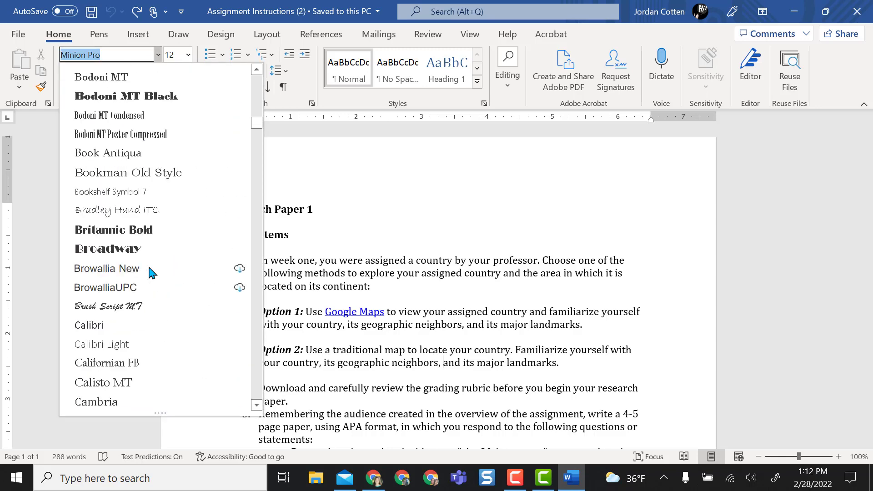
{"action": "scroll", "coordinate": [148, 264], "scroll_direction": "down", "scroll_amount": 5}
{"action": "scroll", "coordinate": [147, 263], "scroll_direction": "down", "scroll_amount": 5}
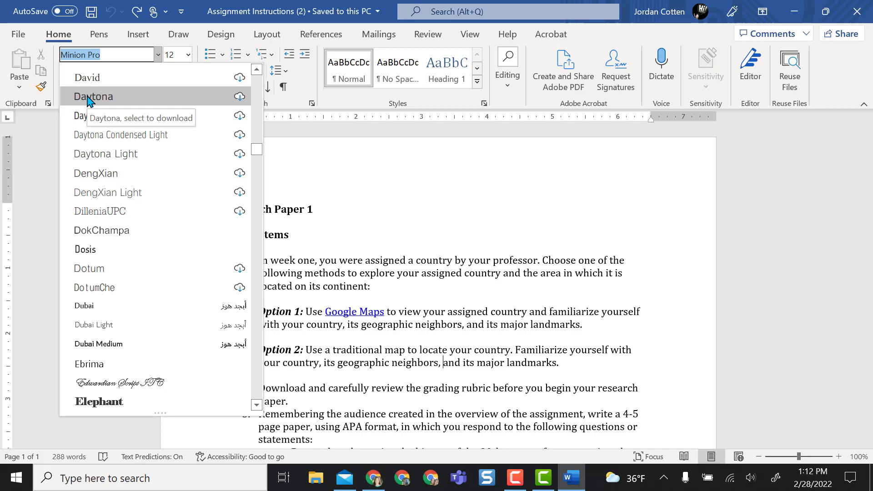
{"action": "left_click_drag", "start_coordinate": [258, 154], "coordinate": [259, 148]}
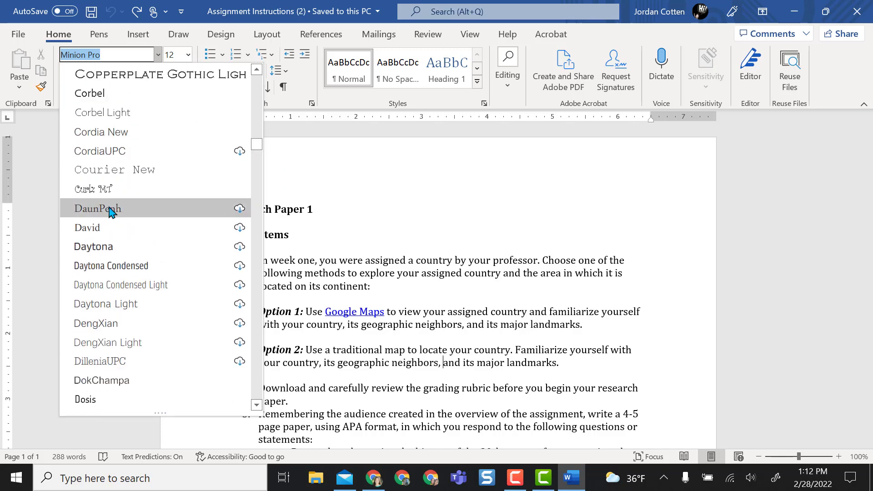
{"action": "left_click", "coordinate": [316, 477]}
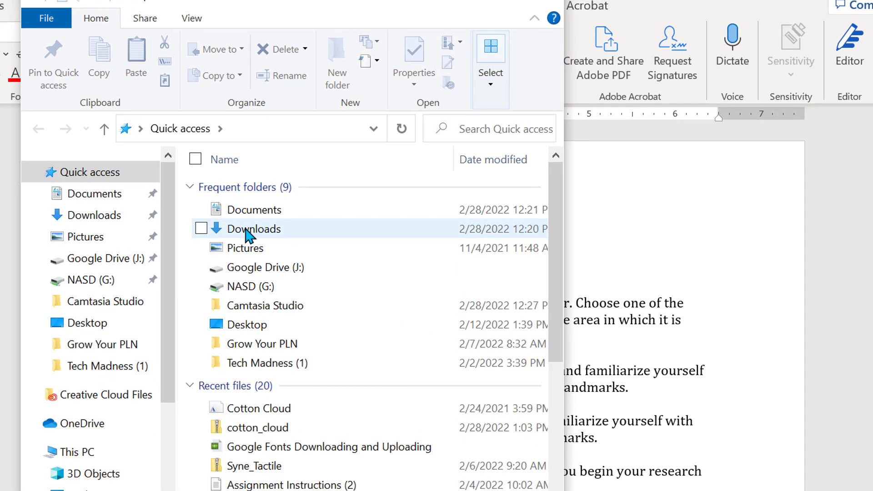
- Extract all files from the Dancing_Script (1) archive in Downloads
{"action": "left_click", "coordinate": [250, 230]}
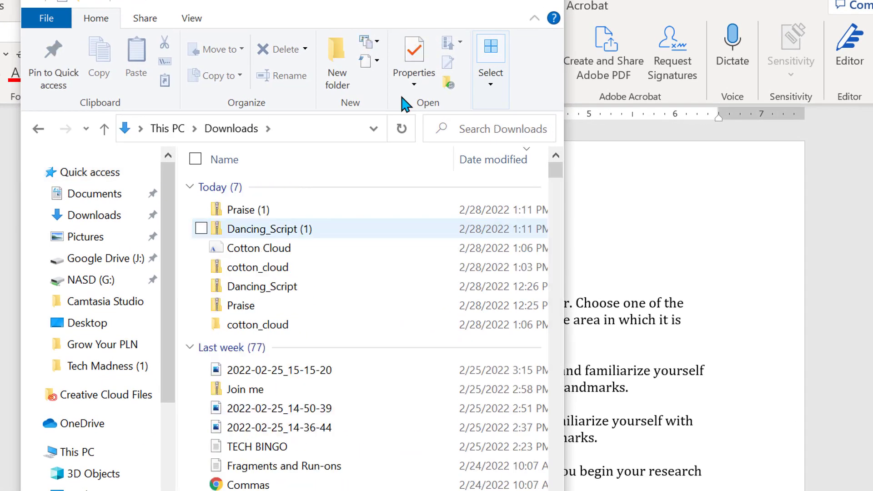
{"action": "double_click", "coordinate": [238, 234]}
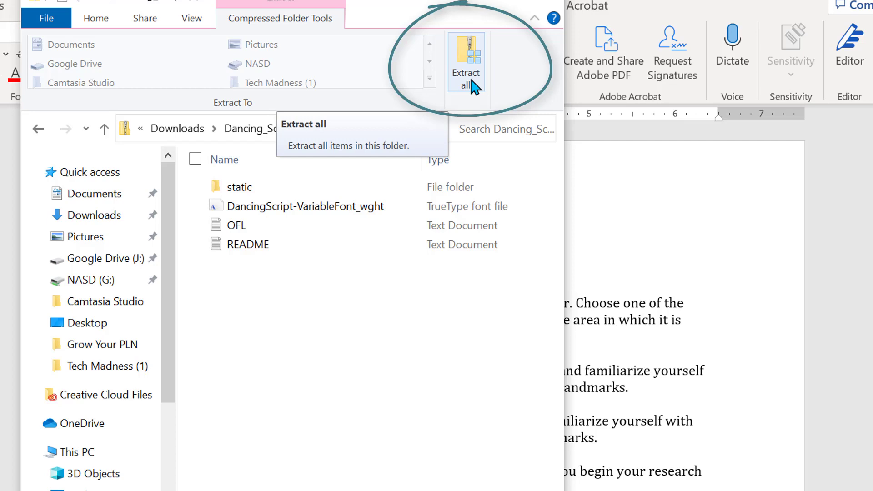
{"action": "left_click", "coordinate": [475, 85]}
{"action": "left_click", "coordinate": [589, 462]}
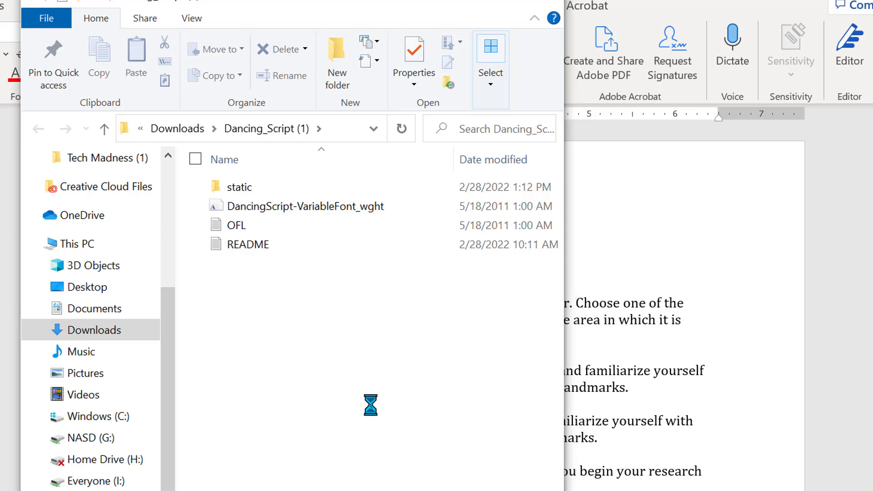
- Extract the Praise (1) archive and return to the Downloads folder
{"action": "left_click", "coordinate": [103, 128]}
{"action": "left_click", "coordinate": [253, 209]}
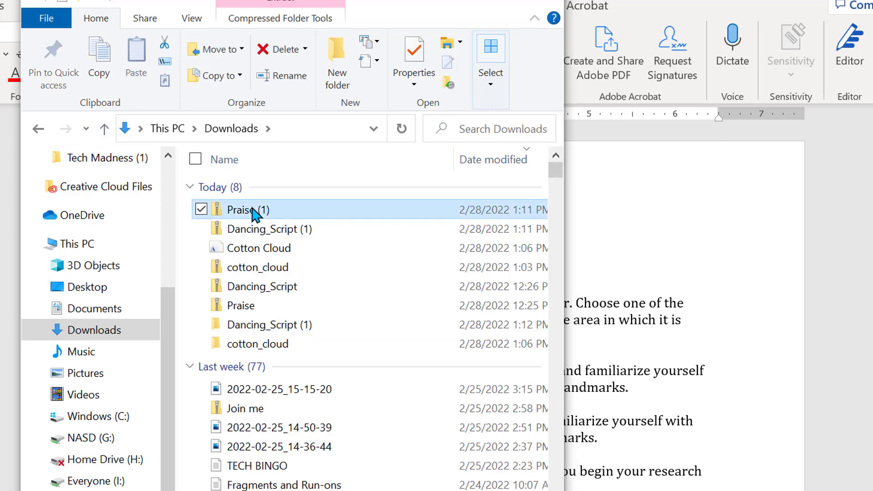
{"action": "double_click", "coordinate": [253, 209]}
{"action": "left_click", "coordinate": [468, 65]}
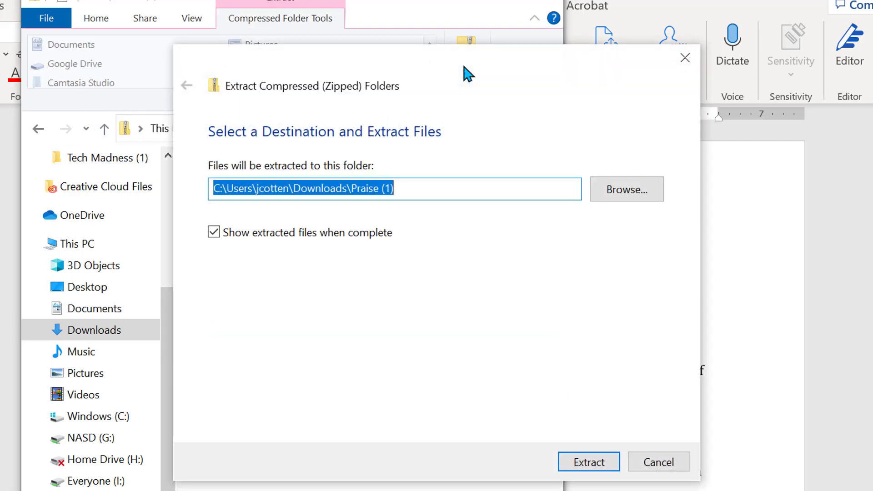
{"action": "left_click", "coordinate": [588, 463]}
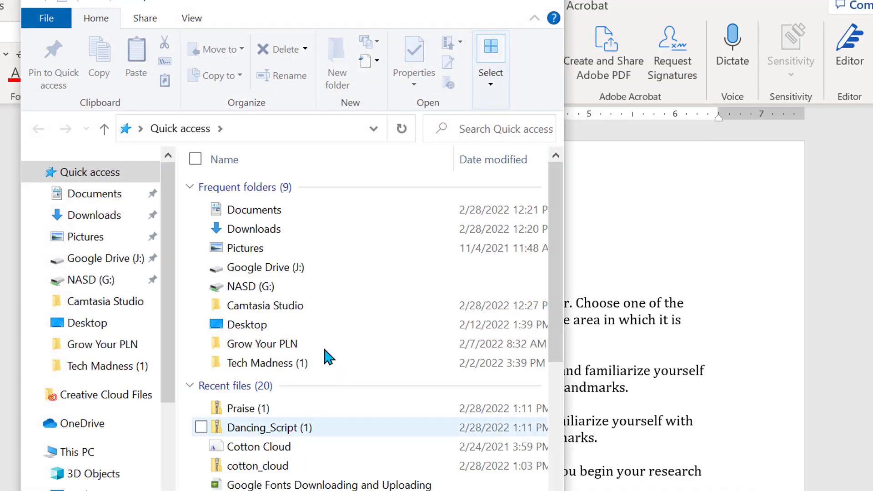
{"action": "double_click", "coordinate": [254, 229]}
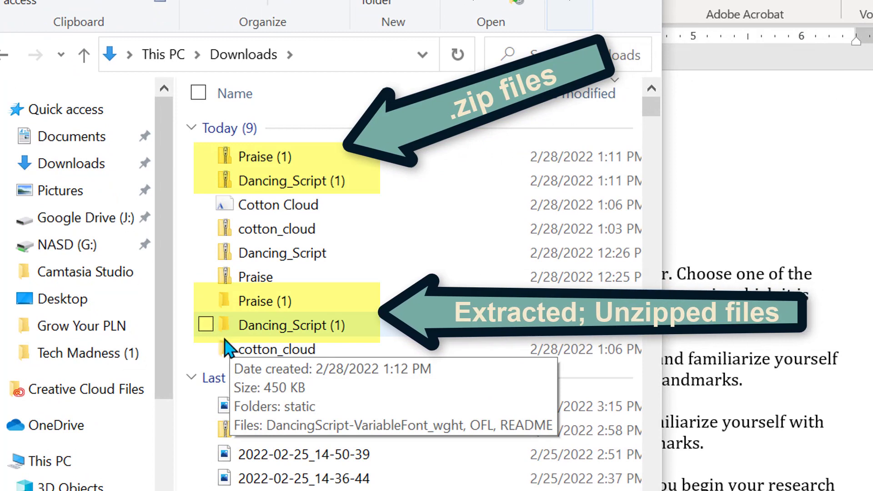
- Install the Praise-Regular font from the extracted Praise (1) folder
{"action": "left_click", "coordinate": [234, 304]}
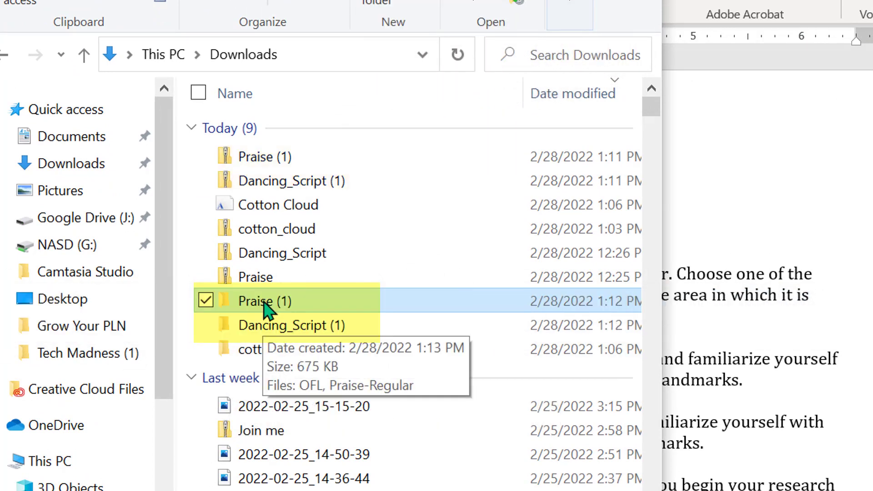
{"action": "double_click", "coordinate": [267, 309]}
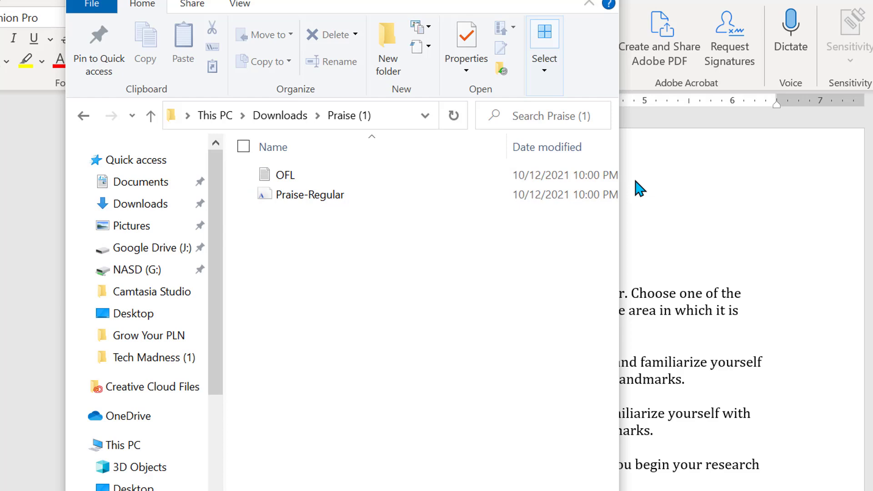
{"action": "left_click_drag", "start_coordinate": [623, 176], "coordinate": [805, 184]}
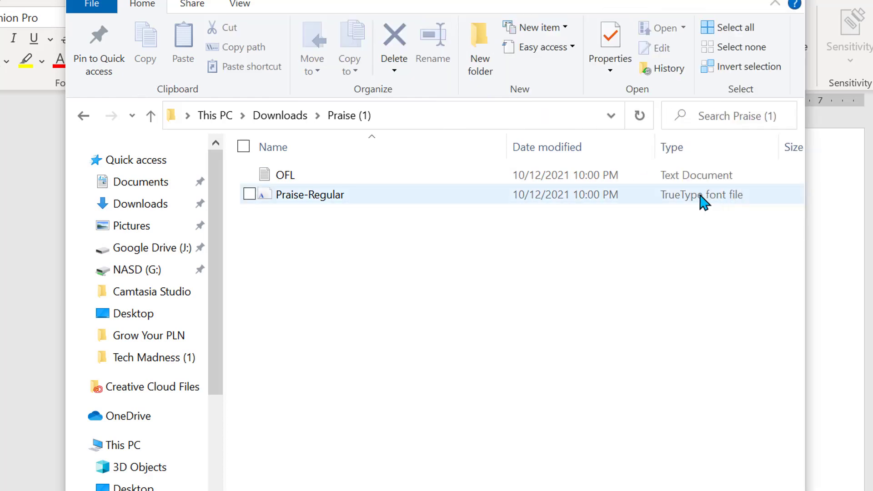
{"action": "right_click", "coordinate": [328, 195]}
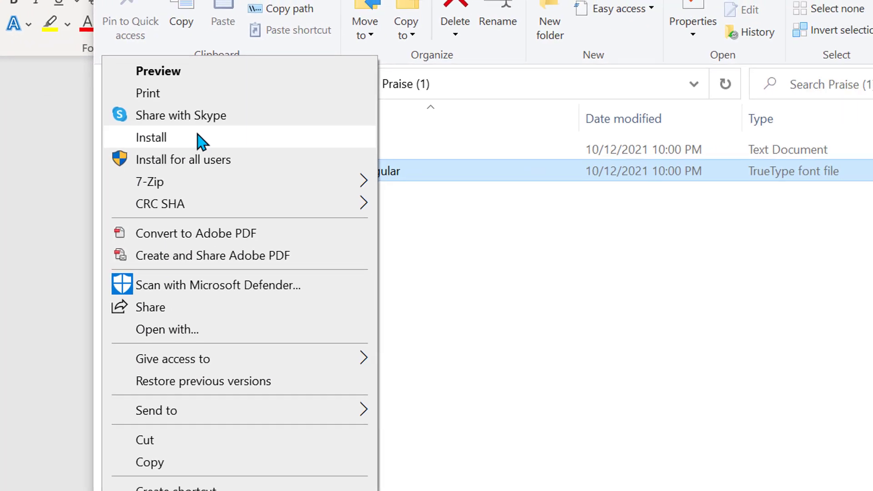
{"action": "left_click", "coordinate": [327, 169]}
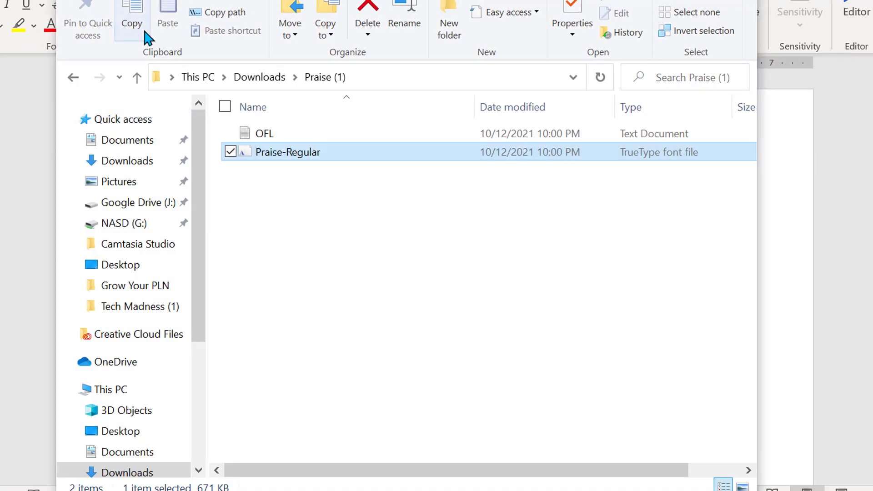
- Install the Dancing Script variable font from the Dancing_Script (1) folder
{"action": "left_click", "coordinate": [136, 77]}
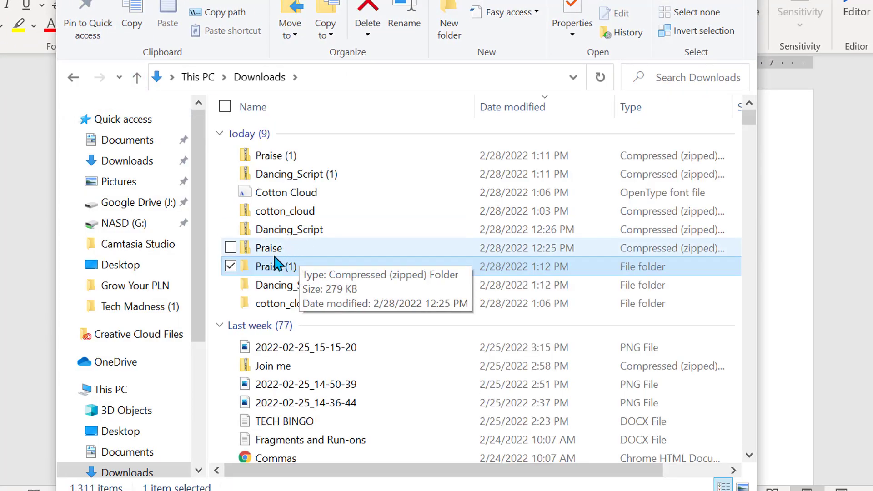
{"action": "double_click", "coordinate": [269, 287]}
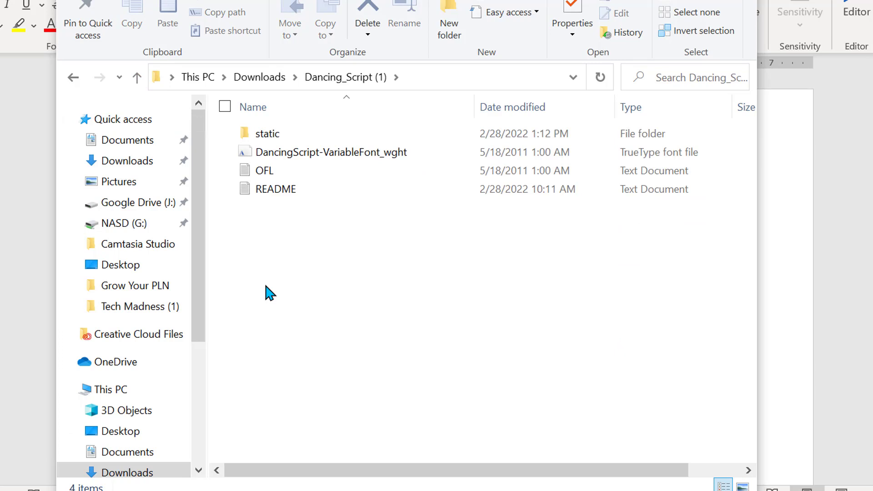
{"action": "right_click", "coordinate": [679, 158]}
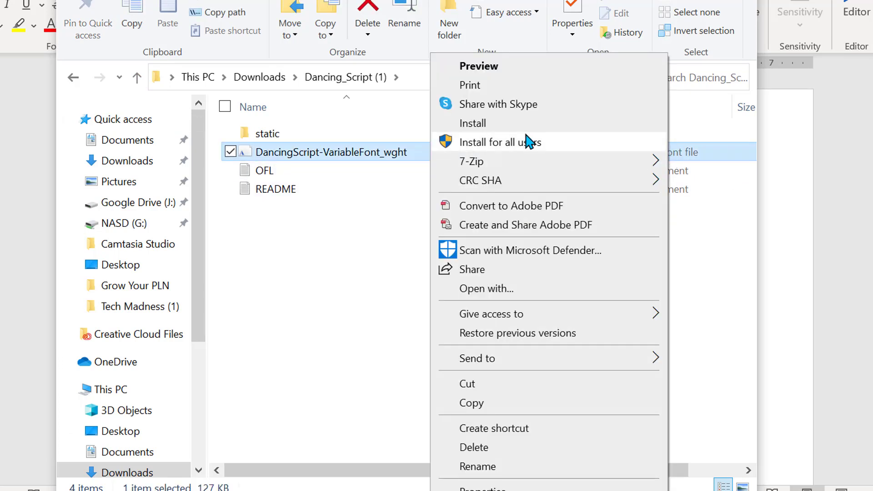
{"action": "left_click", "coordinate": [473, 122]}
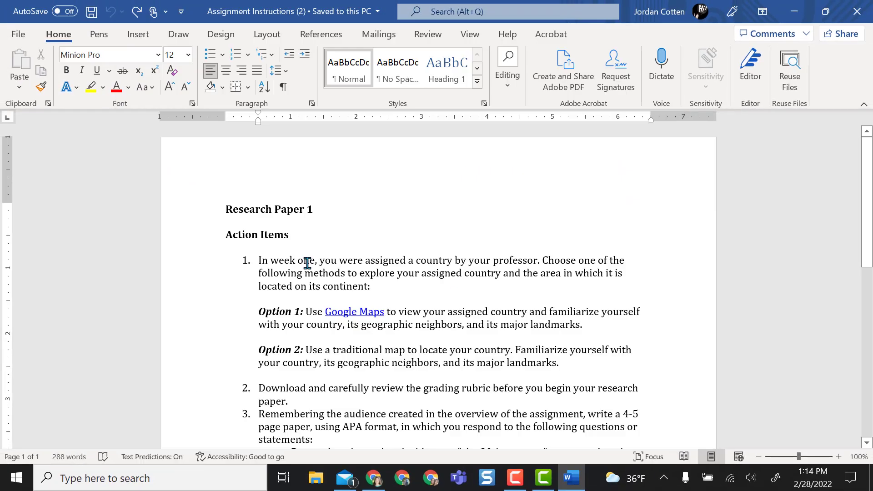
{"action": "scroll", "coordinate": [386, 336], "scroll_direction": "down", "scroll_amount": 1}
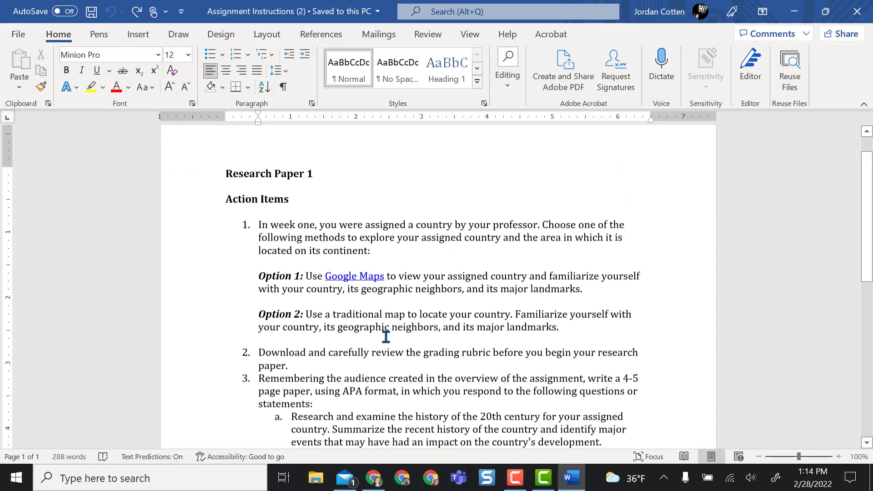
- Apply Dancing Script to the first list item in the Word paper
{"action": "left_click", "coordinate": [110, 55]}
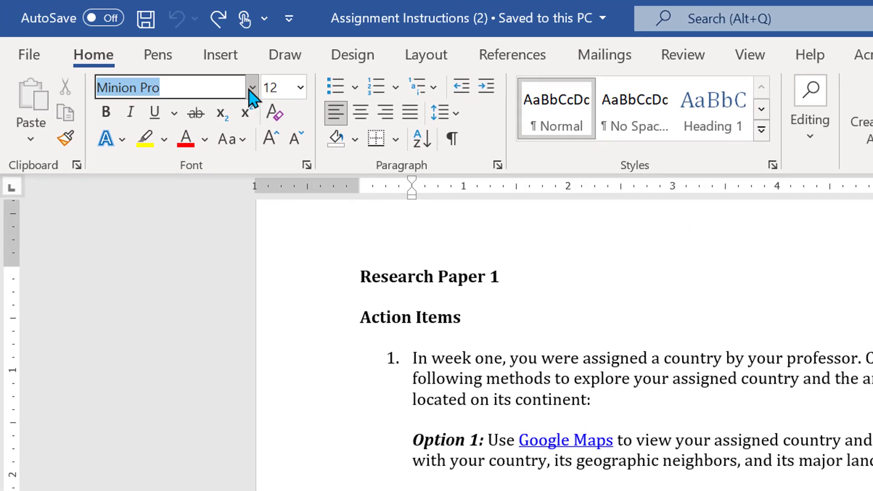
{"action": "left_click", "coordinate": [171, 60]}
{"action": "scroll", "coordinate": [205, 341], "scroll_direction": "down", "scroll_amount": 2}
{"action": "scroll", "coordinate": [299, 478], "scroll_direction": "down", "scroll_amount": 5}
{"action": "scroll", "coordinate": [300, 478], "scroll_direction": "down", "scroll_amount": 5}
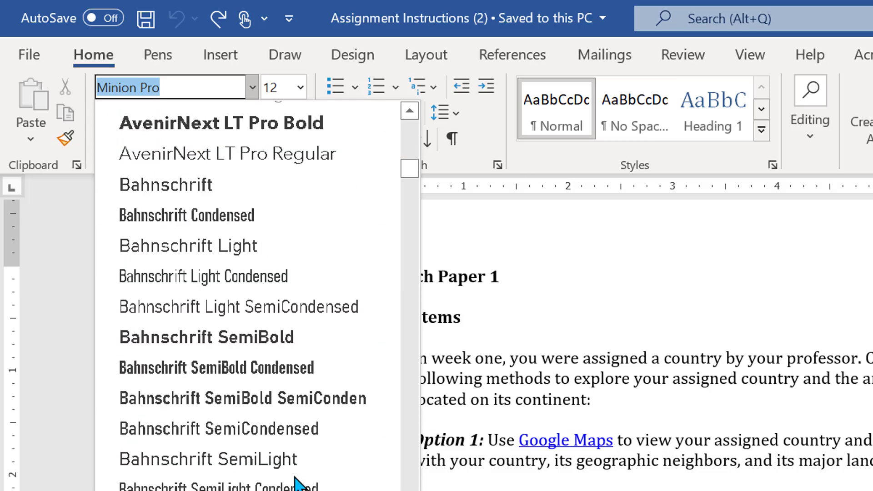
{"action": "scroll", "coordinate": [299, 477], "scroll_direction": "down", "scroll_amount": 5}
{"action": "scroll", "coordinate": [300, 478], "scroll_direction": "down", "scroll_amount": 5}
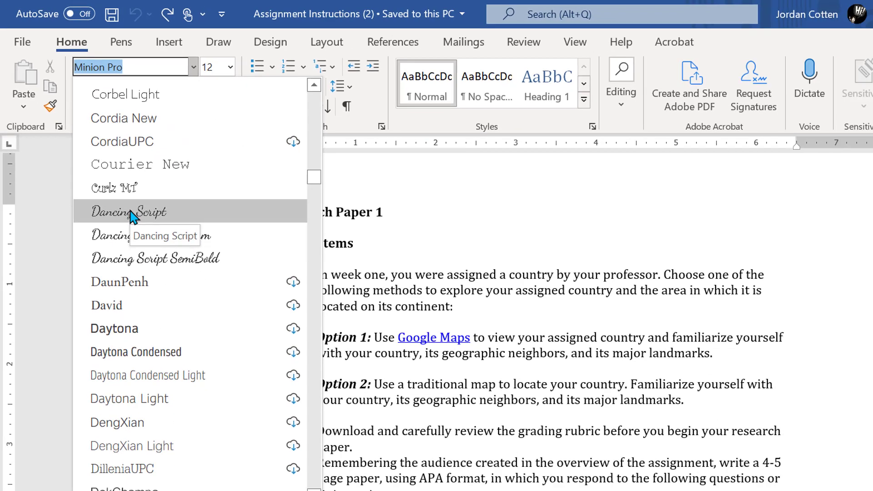
{"action": "key", "text": "Escape"}
{"action": "left_click", "coordinate": [522, 275]}
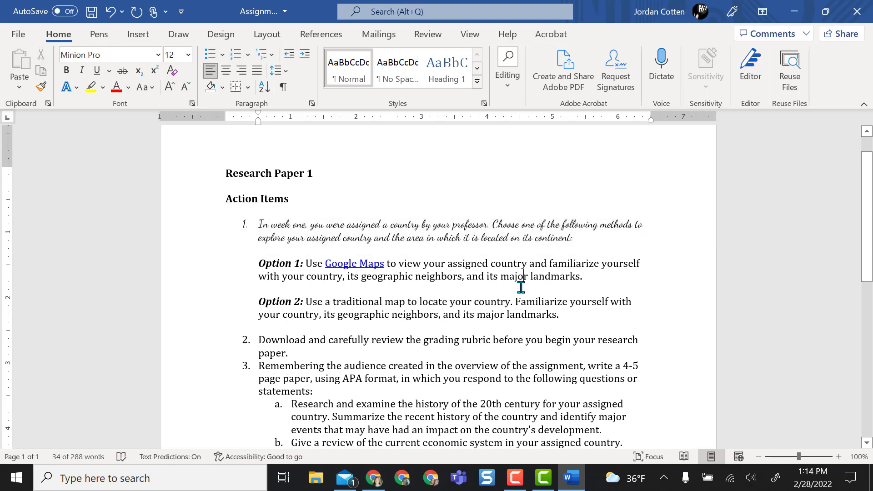
- Set the Option 1 paragraph in Praise, then check the font list
{"action": "left_click_drag", "start_coordinate": [259, 264], "coordinate": [587, 276]}
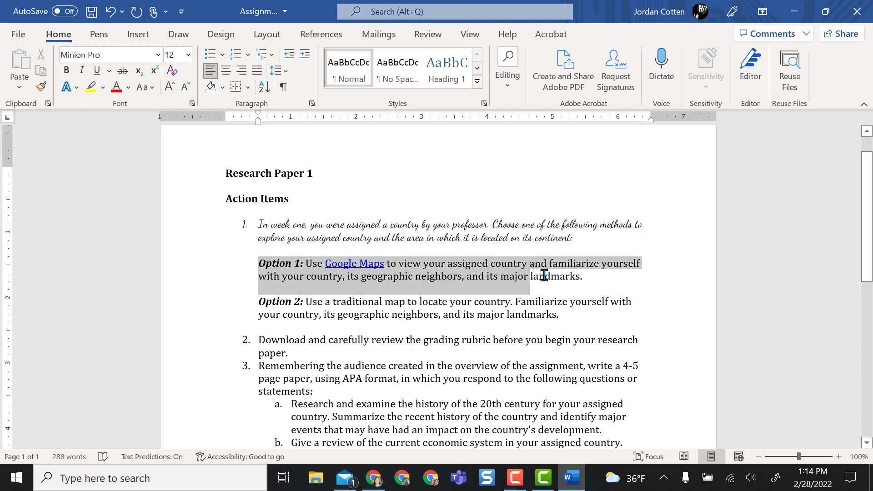
{"action": "left_click", "coordinate": [109, 55]}
{"action": "type", "text": "Praise"}
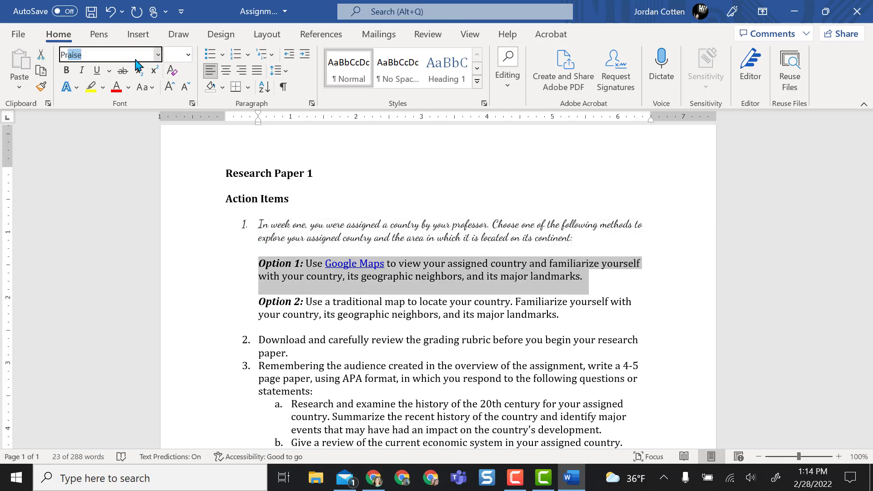
{"action": "key", "text": "Return"}
{"action": "left_click", "coordinate": [424, 316]}
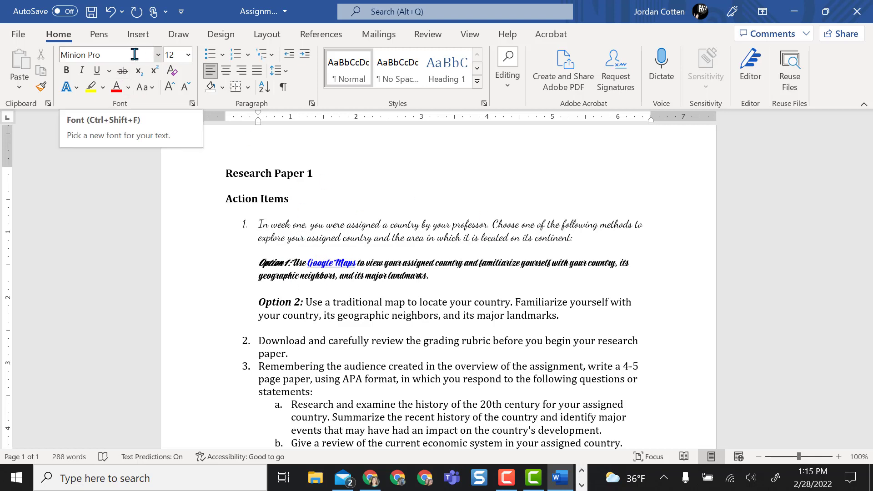
{"action": "left_click", "coordinate": [159, 54]}
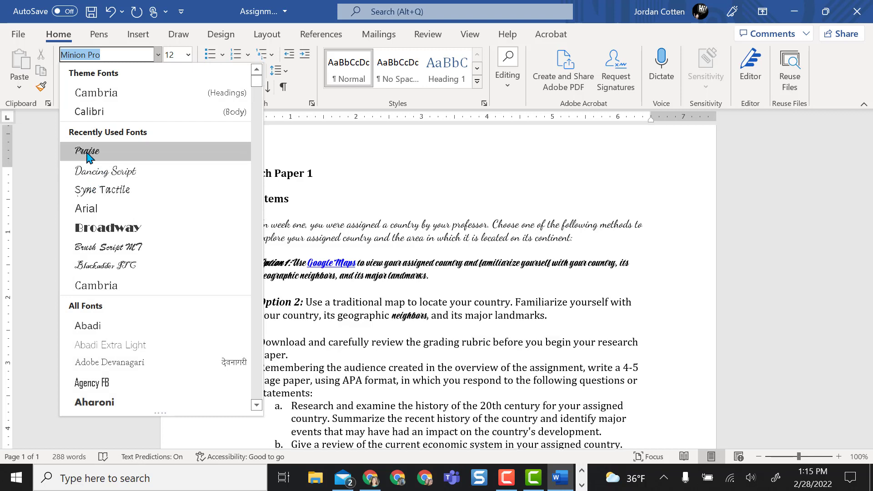
{"action": "left_click", "coordinate": [424, 222]}
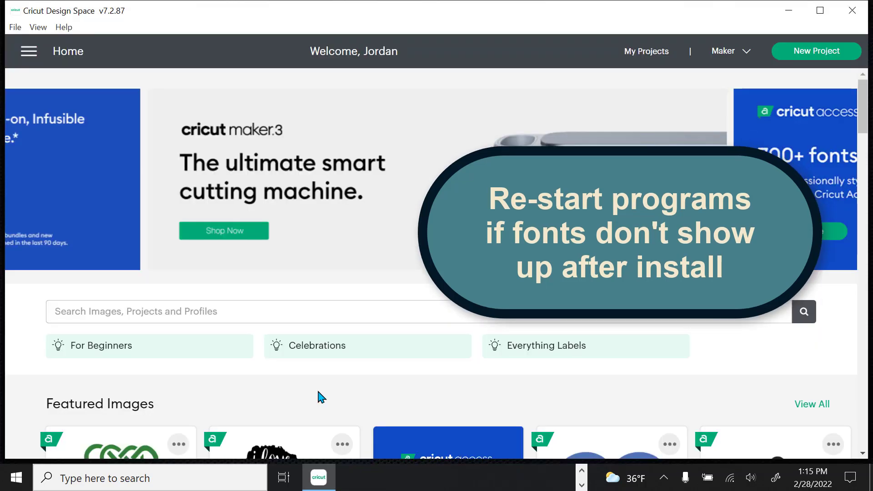
{"action": "scroll", "coordinate": [316, 388], "scroll_direction": "down", "scroll_amount": 3}
{"action": "scroll", "coordinate": [318, 392], "scroll_direction": "down", "scroll_amount": 3}
{"action": "scroll", "coordinate": [318, 392], "scroll_direction": "down", "scroll_amount": 2}
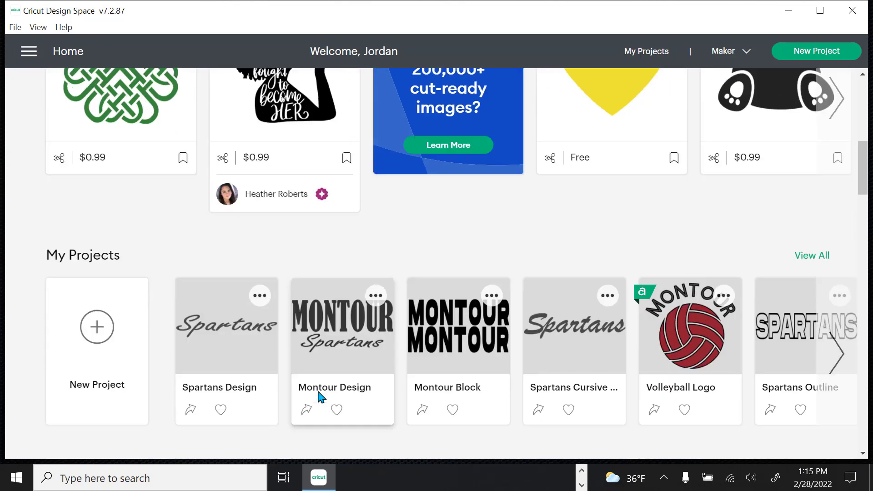
- Create a new Cricut project with a text box in the system font Dancing Script
{"action": "left_click", "coordinate": [98, 314]}
{"action": "left_click", "coordinate": [28, 330]}
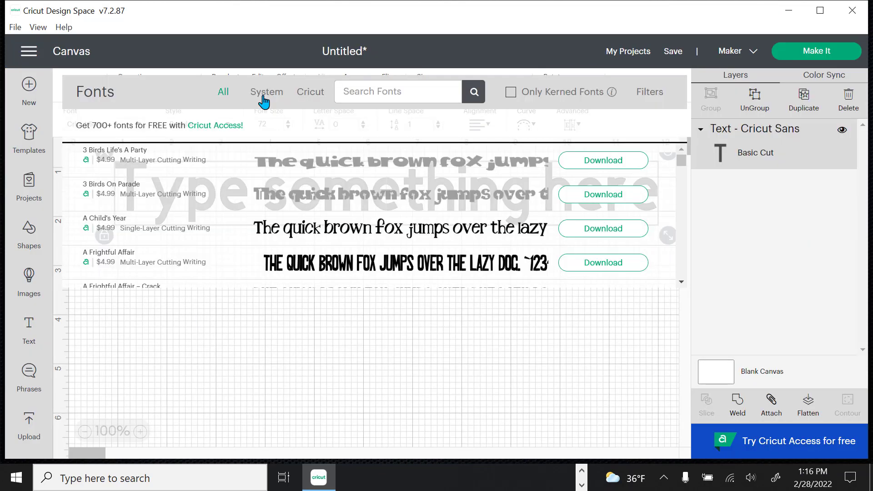
{"action": "left_click", "coordinate": [265, 92]}
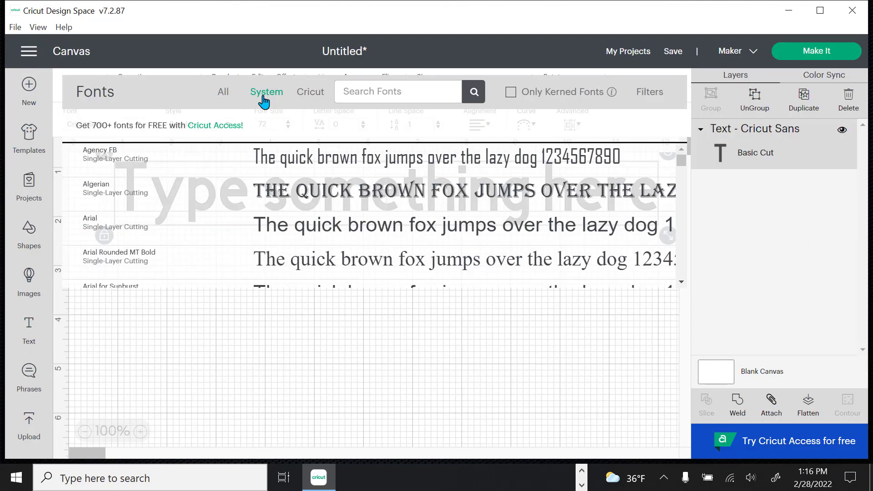
{"action": "type", "text": "dancing"}
{"action": "left_click", "coordinate": [314, 161]}
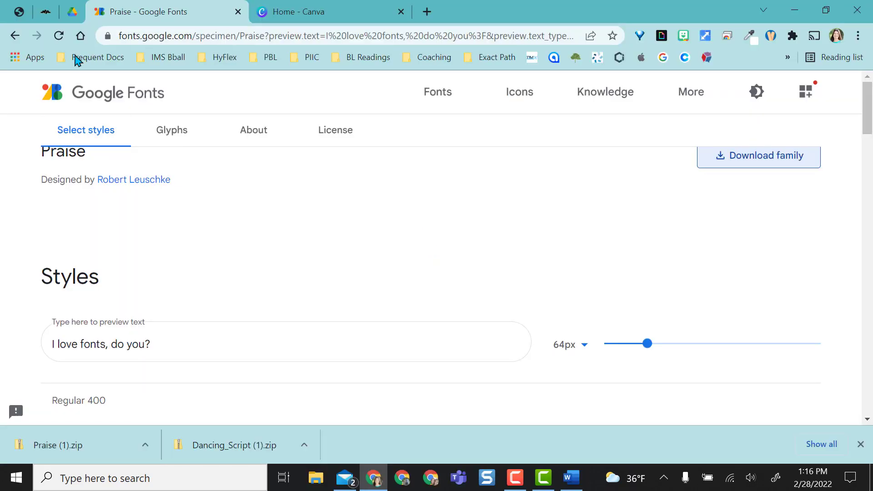
- Return Google Fonts to its browse page and switch over to Canva
{"action": "left_click", "coordinate": [15, 36]}
{"action": "left_click", "coordinate": [299, 12]}
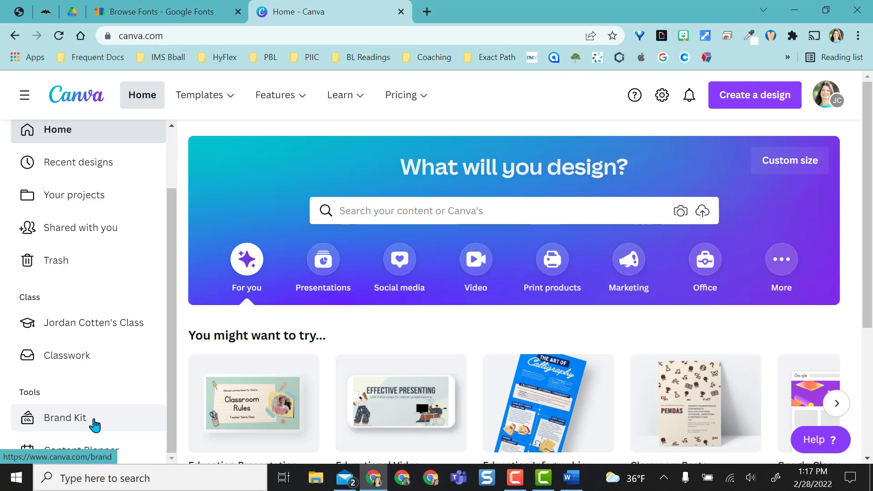
- Upload Praise-Regular from Downloads > Praise (1) as a Brand Kit font
{"action": "left_click", "coordinate": [95, 425]}
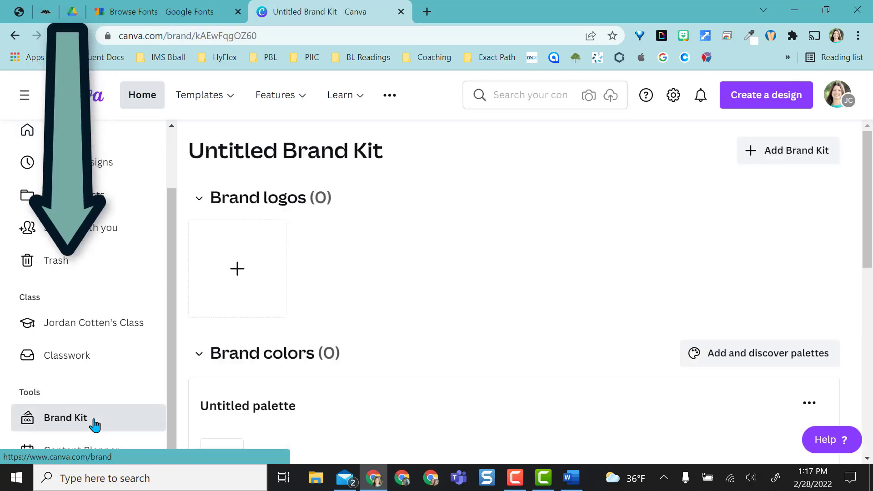
{"action": "scroll", "coordinate": [541, 415], "scroll_direction": "down", "scroll_amount": 3}
{"action": "scroll", "coordinate": [542, 415], "scroll_direction": "down", "scroll_amount": 4}
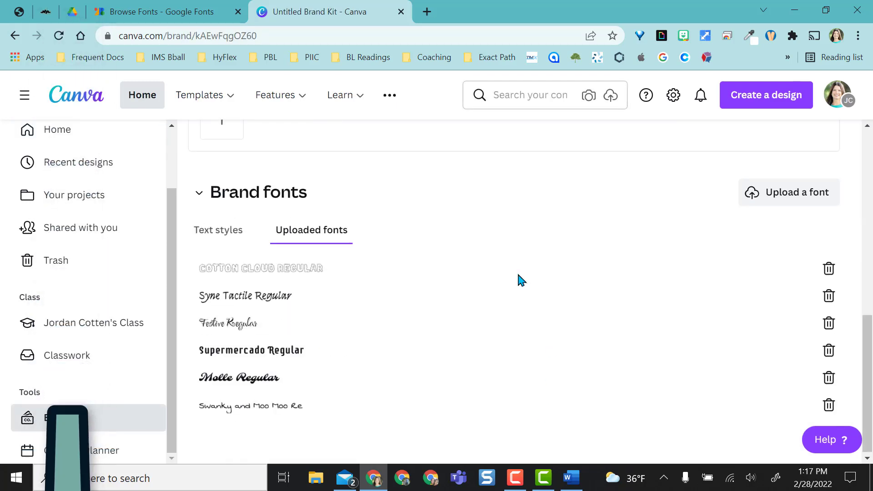
{"action": "left_click", "coordinate": [778, 198]}
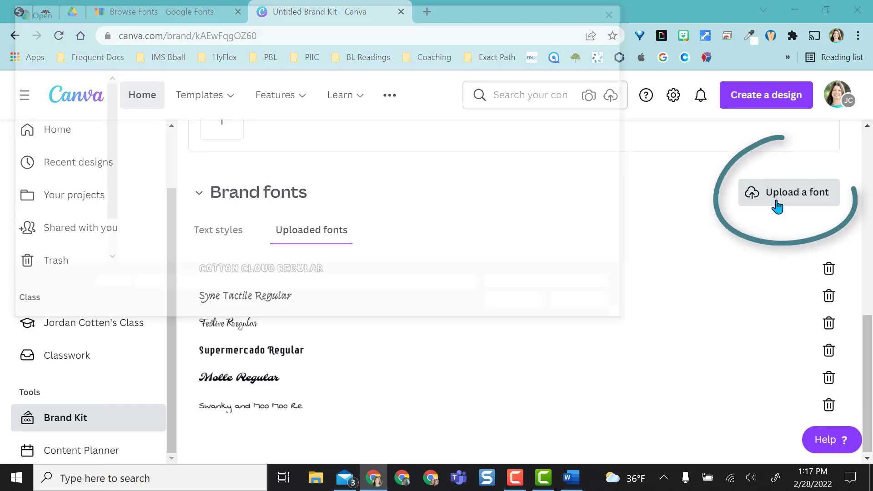
{"action": "double_click", "coordinate": [166, 132]}
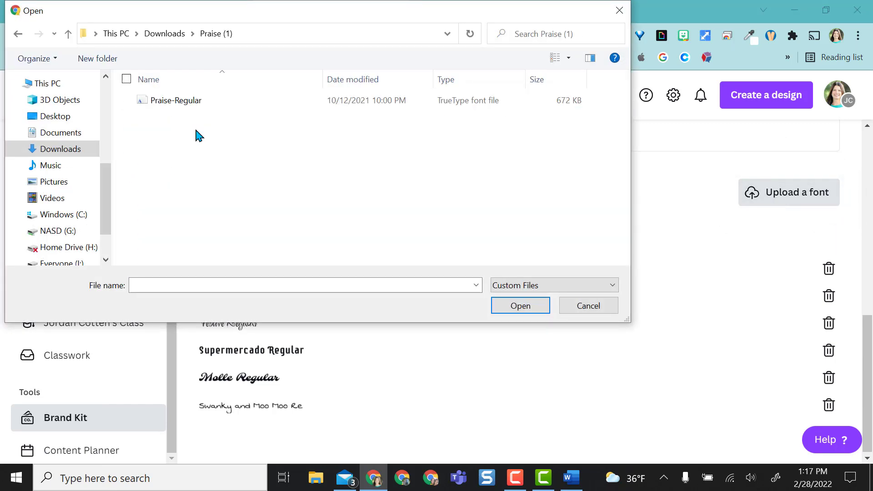
{"action": "left_click", "coordinate": [177, 100]}
{"action": "left_click", "coordinate": [520, 306]}
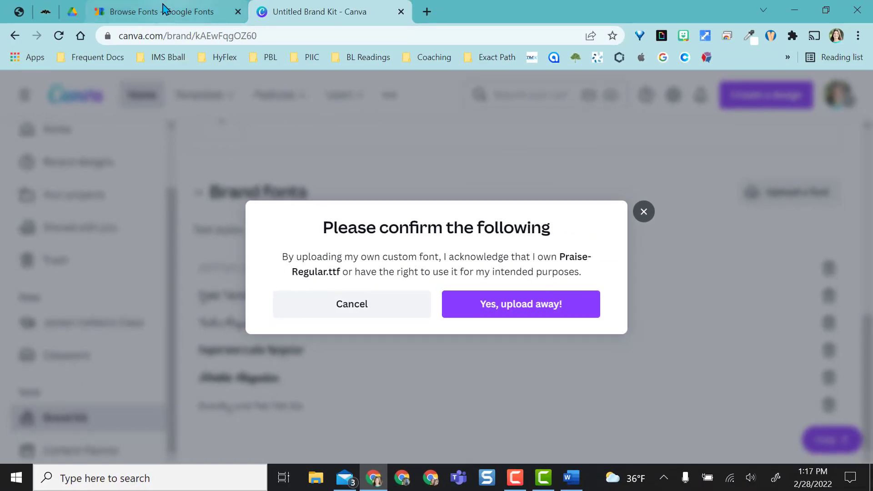
- Confirm Praise's Open Font License allows commercial use, then return to Canva's upload prompt
{"action": "left_click", "coordinate": [164, 11]}
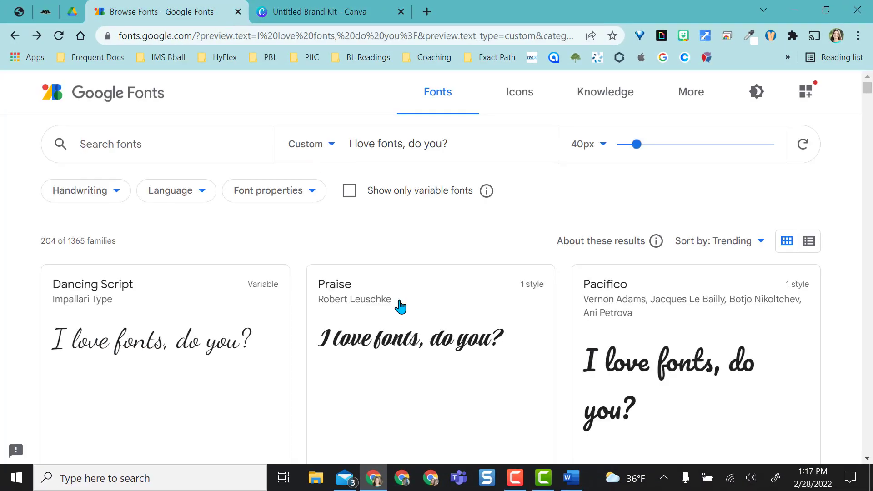
{"action": "left_click", "coordinate": [390, 329]}
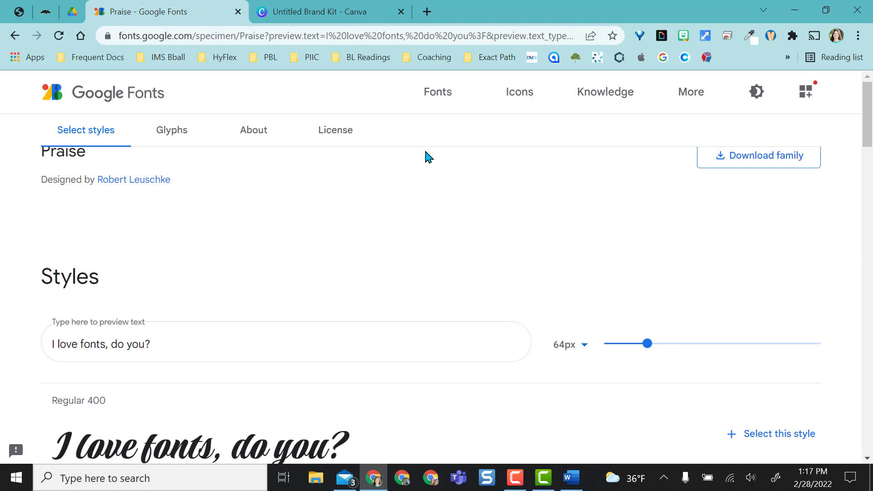
{"action": "left_click", "coordinate": [335, 130]}
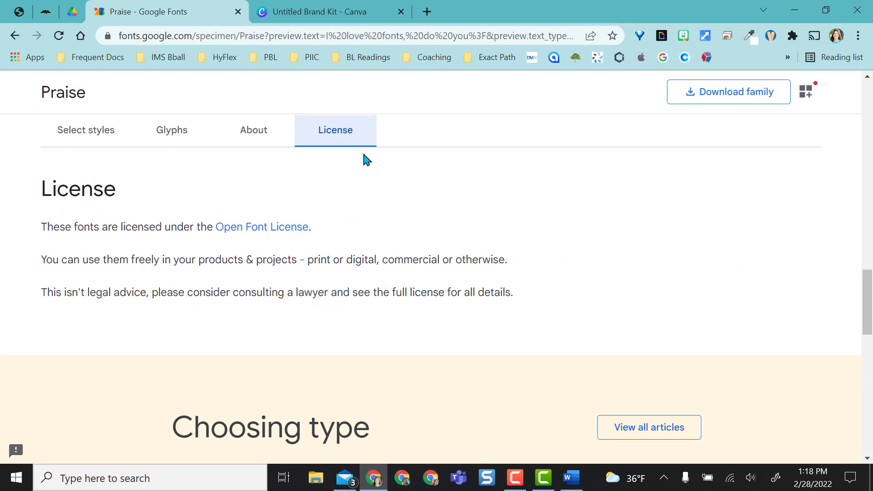
{"action": "left_click", "coordinate": [321, 12]}
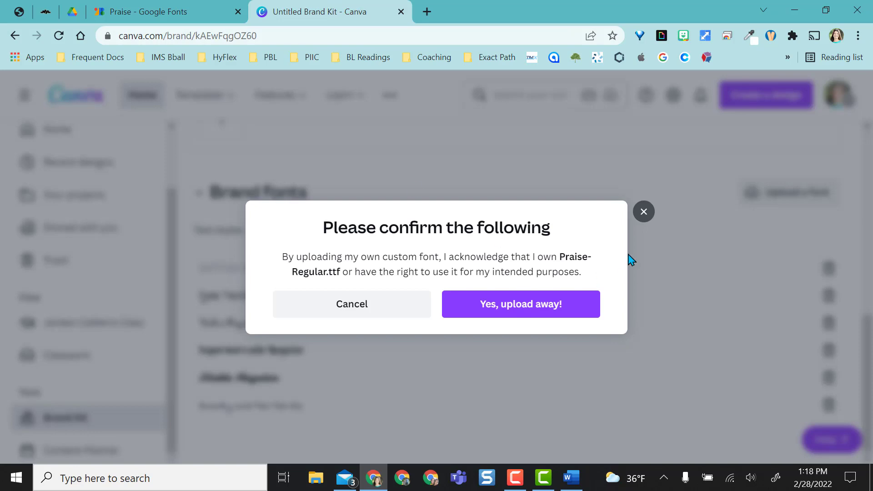
- Confirm ownership to upload Praise, then start uploading Dancing Script from Downloads
{"action": "left_click", "coordinate": [514, 310]}
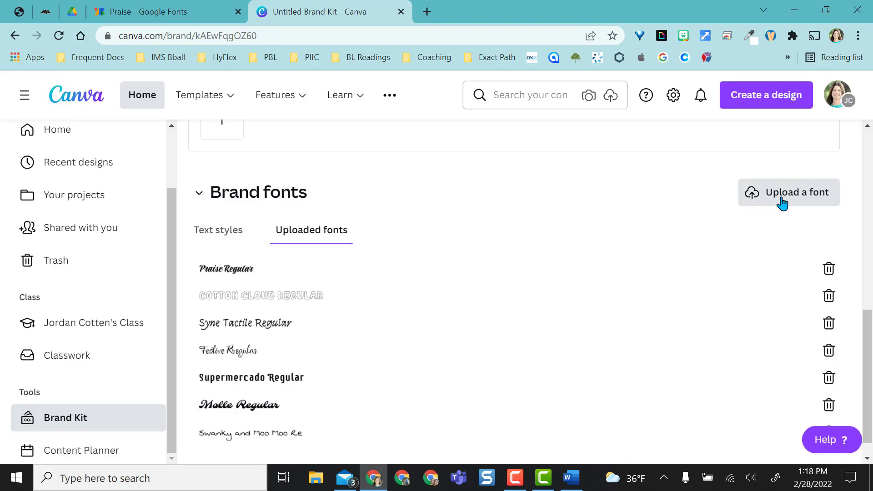
{"action": "left_click", "coordinate": [783, 202]}
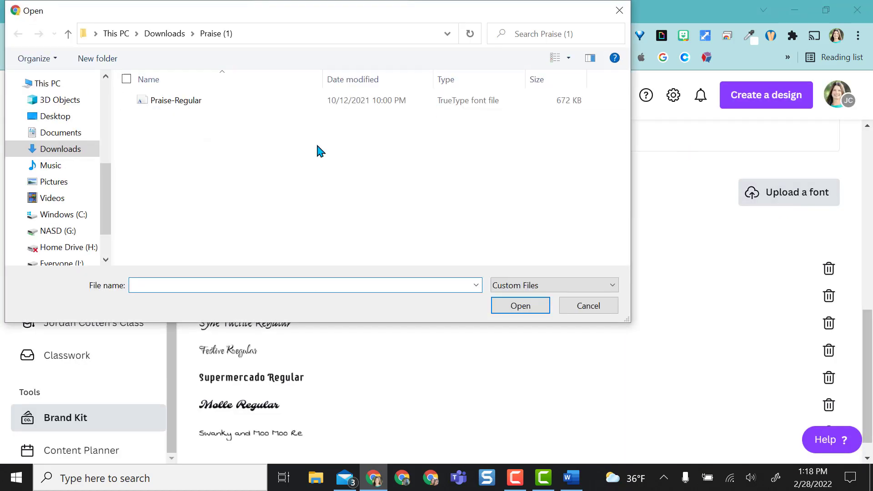
{"action": "left_click", "coordinate": [68, 34]}
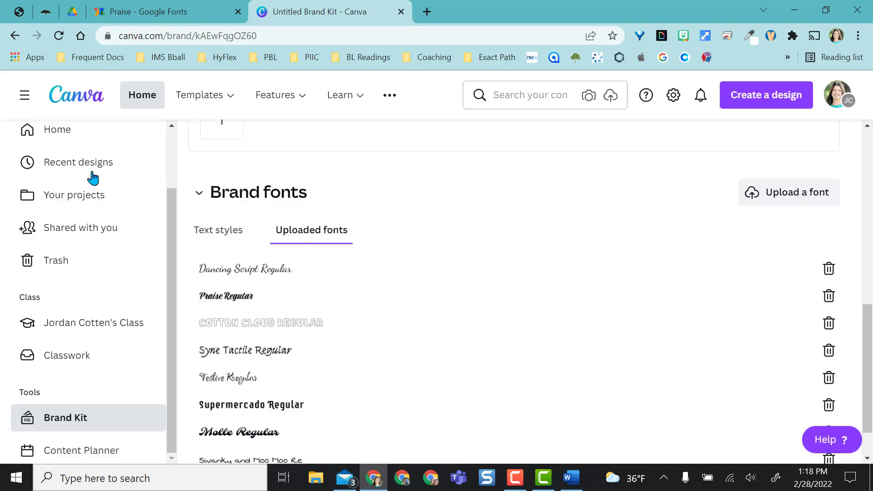
{"action": "scroll", "coordinate": [58, 194], "scroll_direction": "up", "scroll_amount": 3}
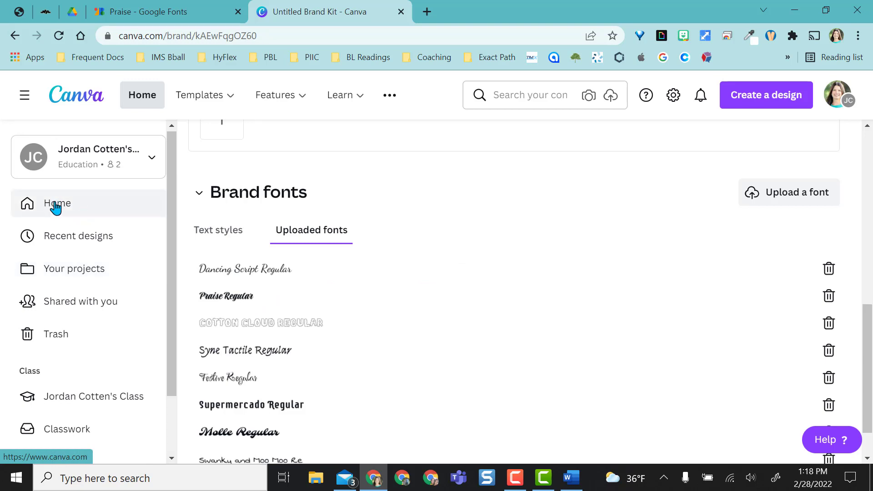
- Set the Instagram post's quote text in Dancing Script
{"action": "left_click", "coordinate": [57, 204]}
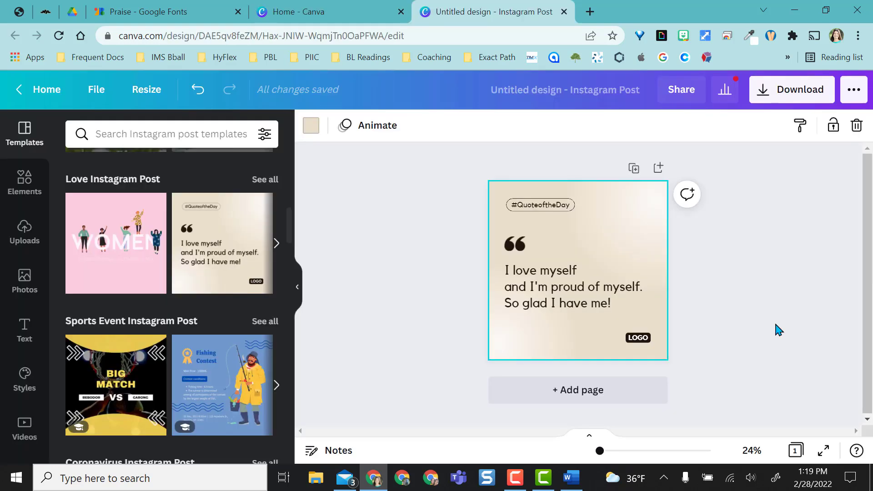
{"action": "left_click", "coordinate": [527, 282]}
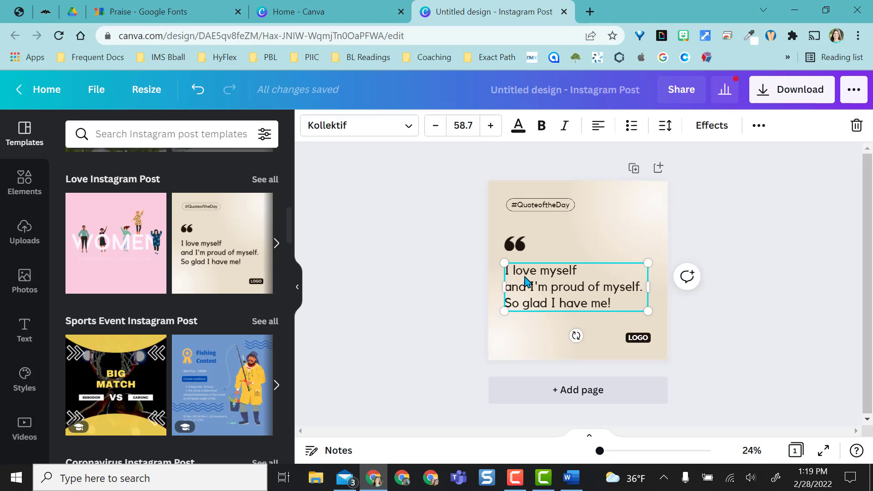
{"action": "left_click", "coordinate": [347, 126]}
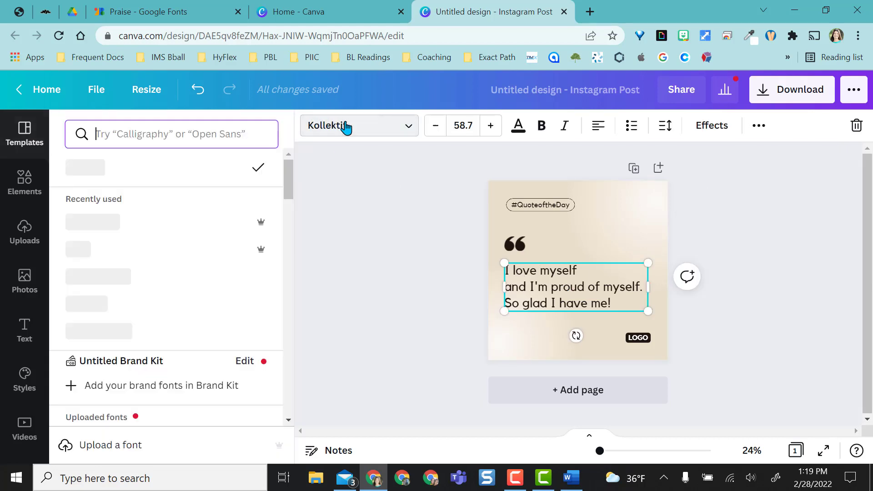
{"action": "type", "text": "dancing"}
{"action": "left_click", "coordinate": [111, 195]}
- Set the #QuoteoftheDay tag in Praise and view the finished post
{"action": "left_click", "coordinate": [542, 205]}
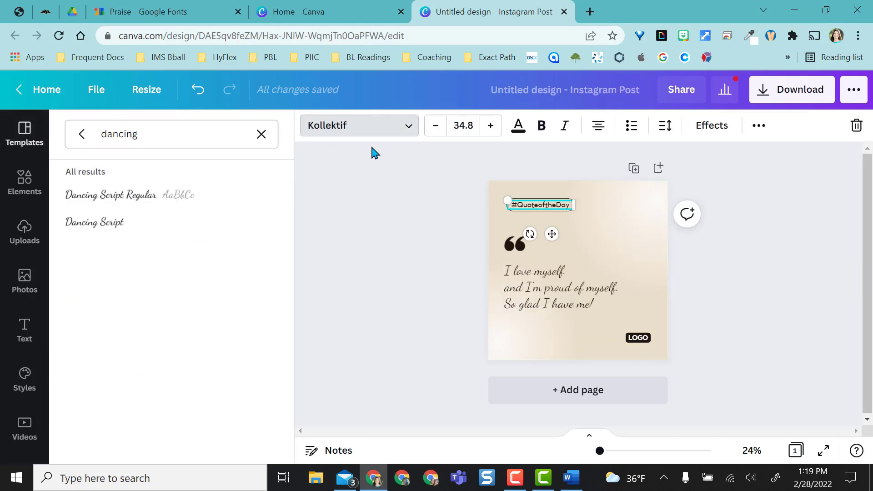
{"action": "double_click", "coordinate": [119, 133]}
{"action": "type", "text": "prais"}
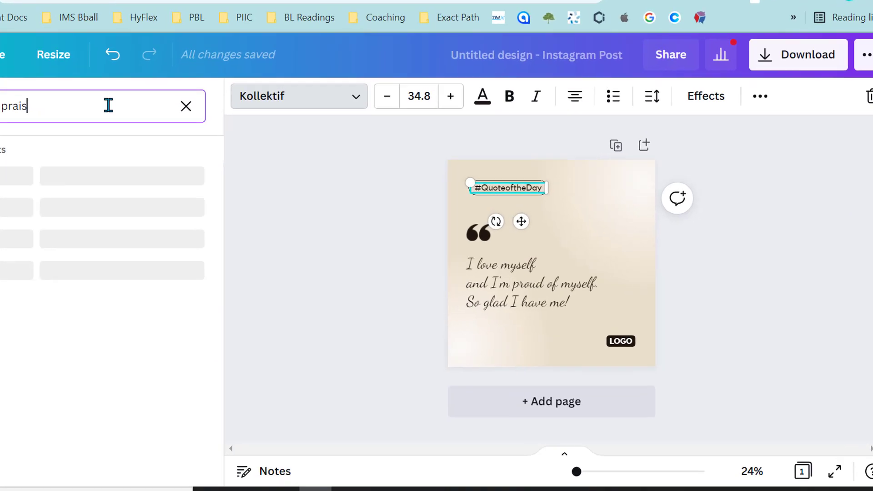
{"action": "left_click", "coordinate": [111, 195]}
{"action": "left_click", "coordinate": [751, 307]}
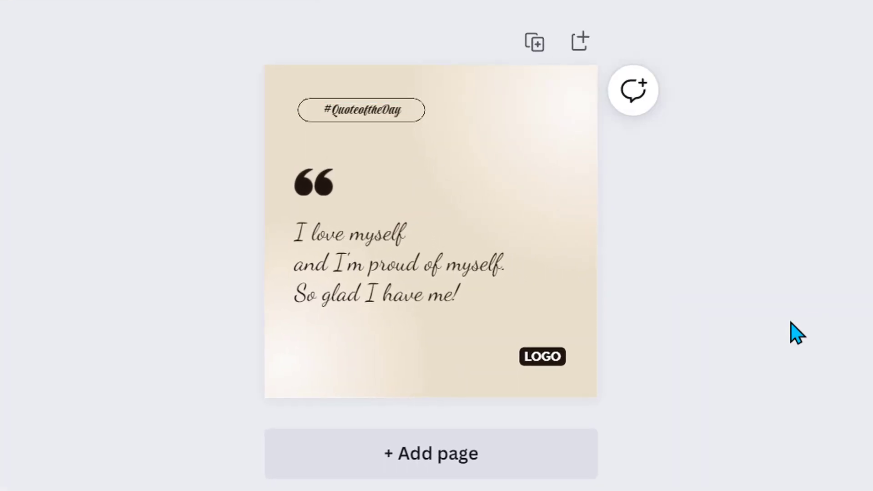